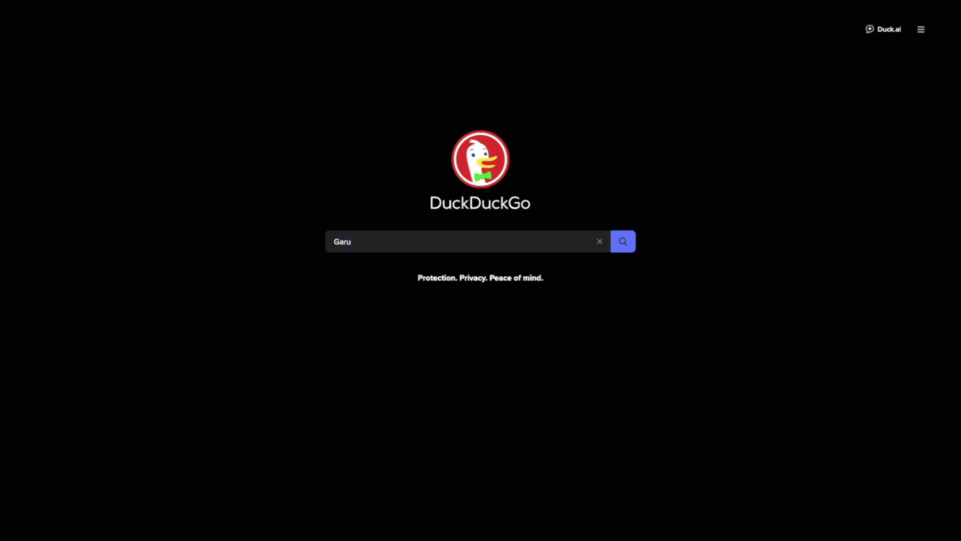
- Search DuckDuckGo for 'Garuda Linux'
type("aruda Linux")
key("Return")
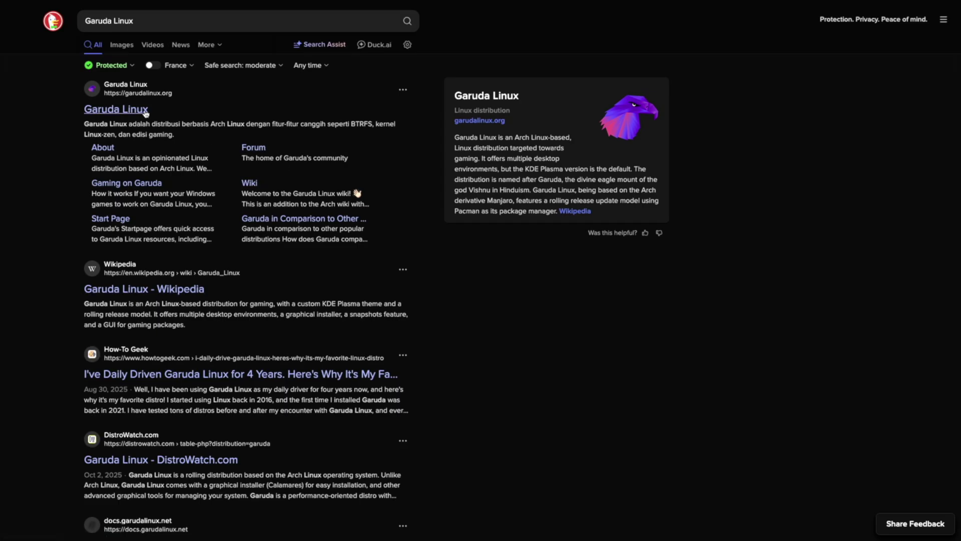
- Open the official garudalinux.org site and browse its Downloads page
left_click(120, 110)
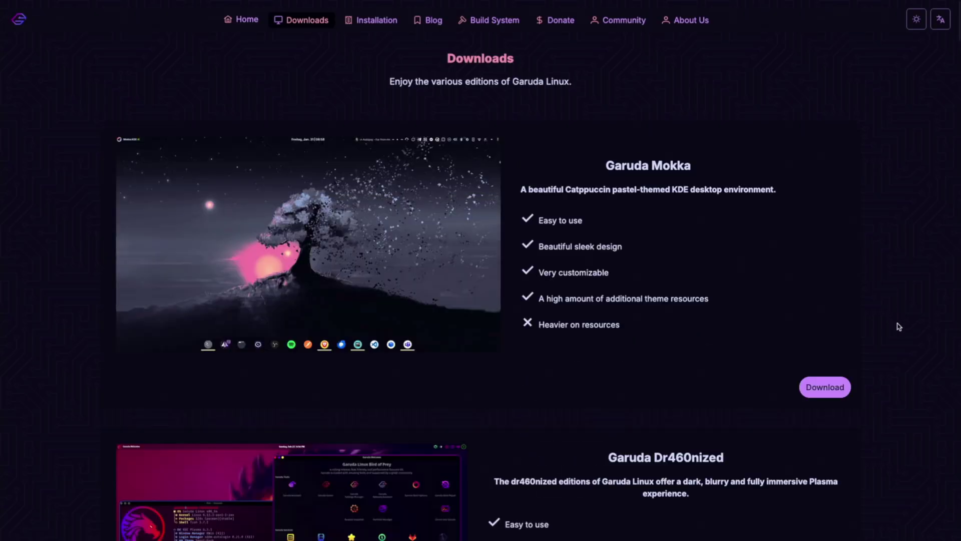
scroll(899, 327, "down", 3)
scroll(899, 326, "down", 5)
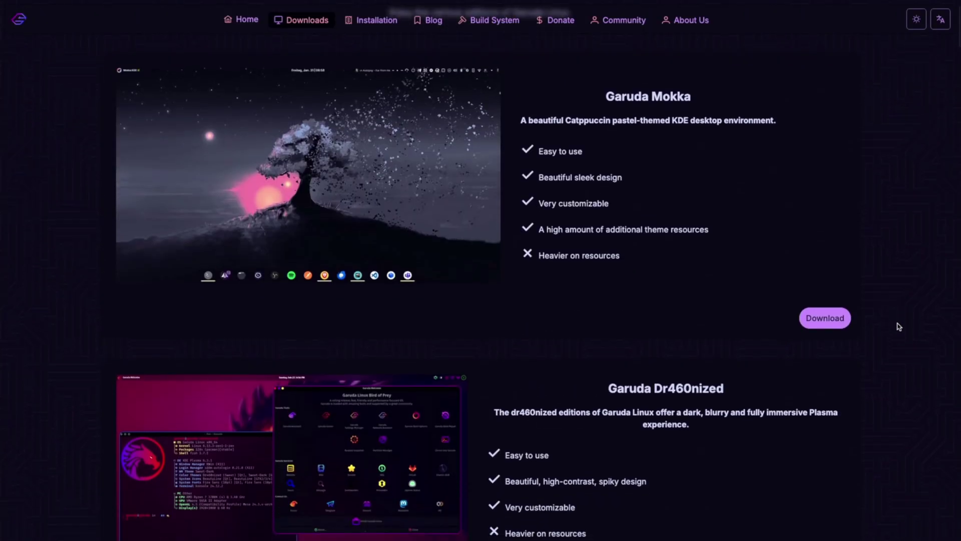
scroll(898, 326, "down", 5)
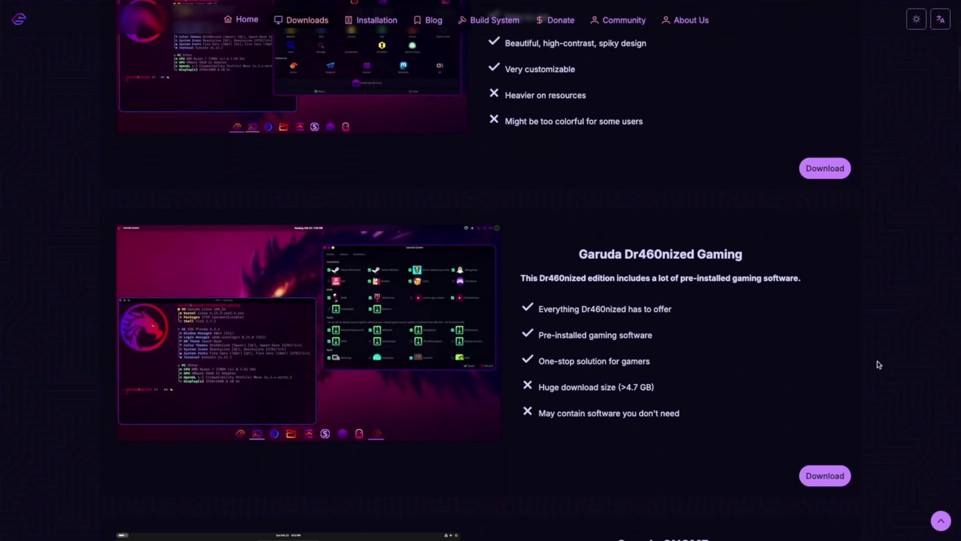
left_click(829, 475)
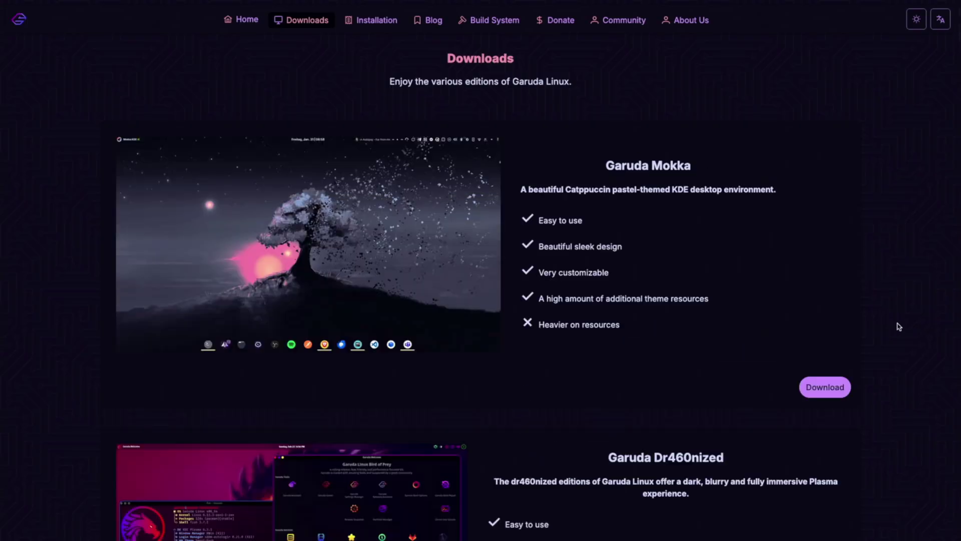
- Choose the Garuda Dr460nized Gaming edition for download
scroll(898, 327, "down", 3)
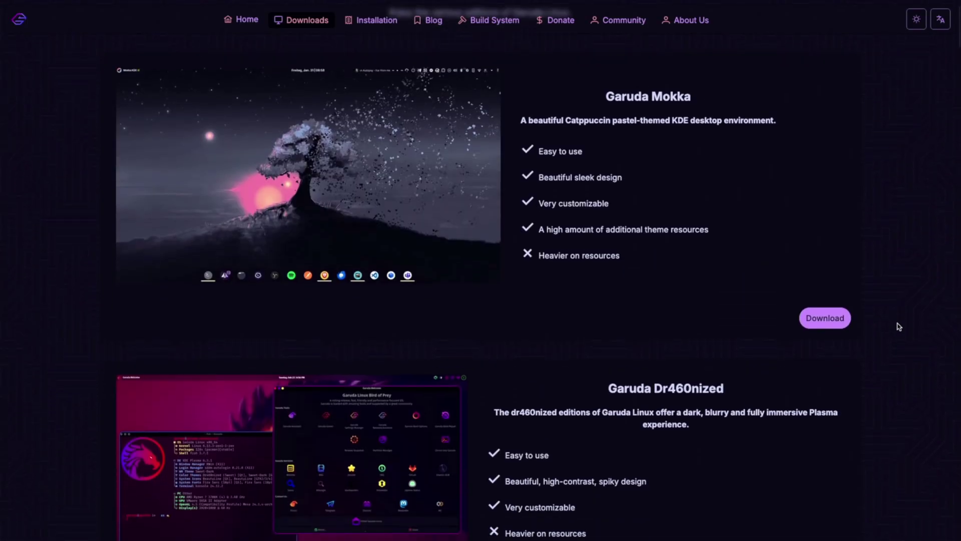
scroll(898, 327, "down", 5)
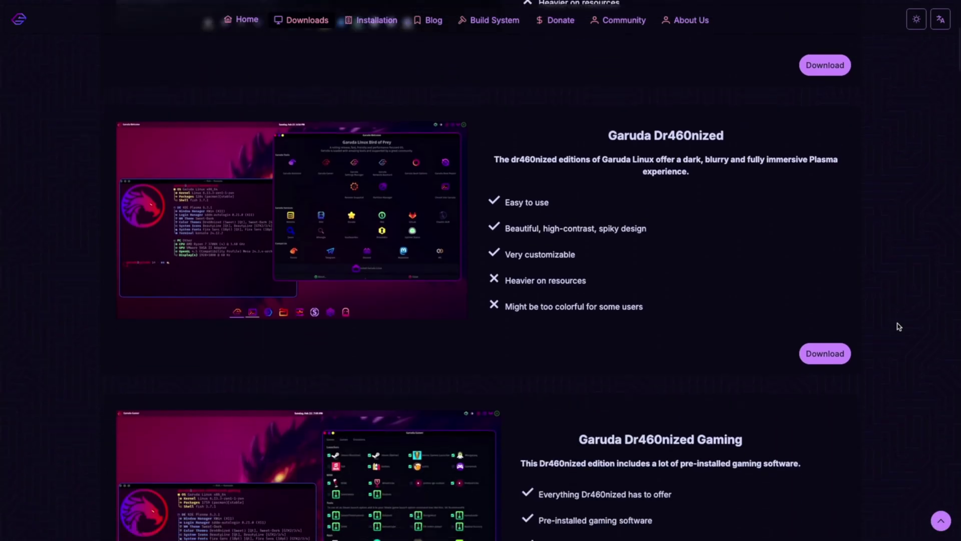
scroll(898, 327, "down", 2)
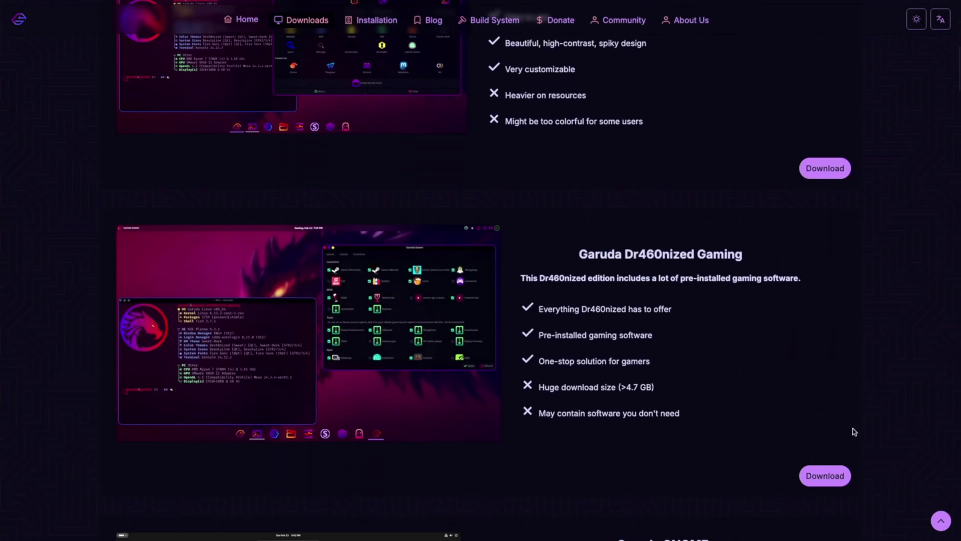
left_click(829, 472)
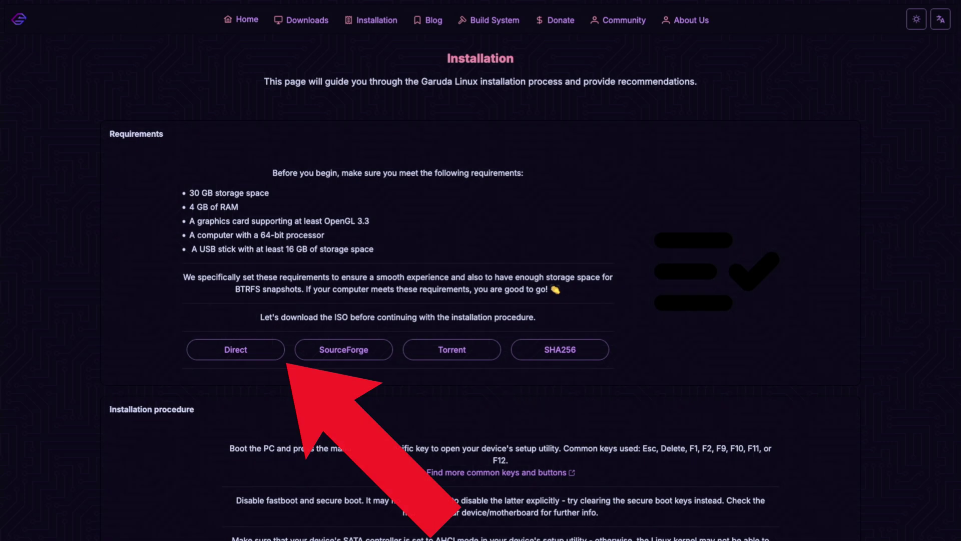
- Start the Direct ISO download from the Installation page
left_click(233, 349)
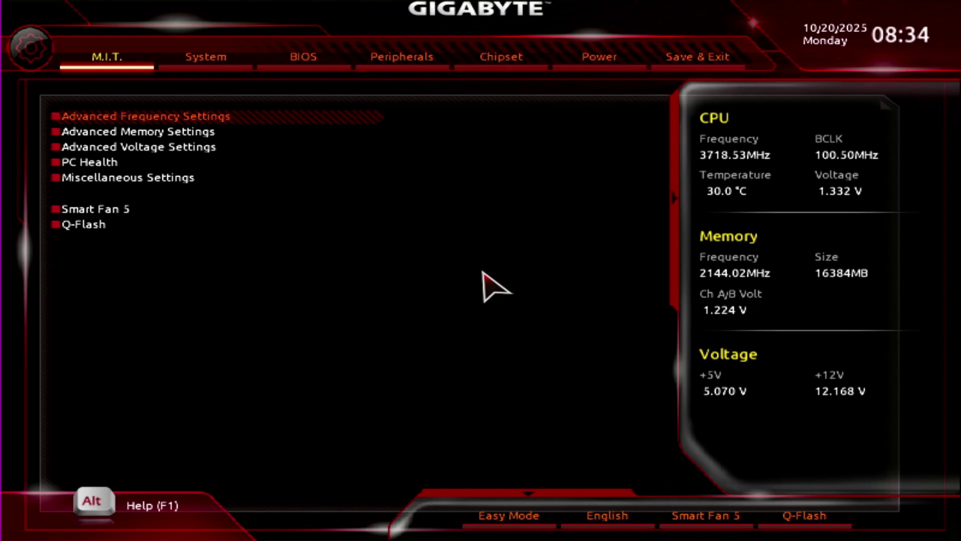
- Select 'UEFI: Teclast CoolFlash 8.07, Partition 2' as the Boot Override in Save & Exit
key("Left")
key("Left")
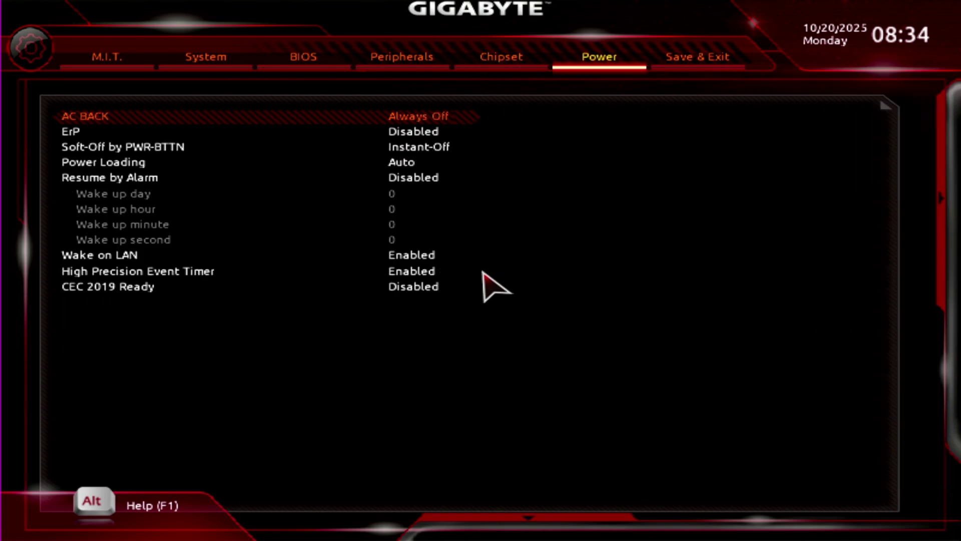
key("Right")
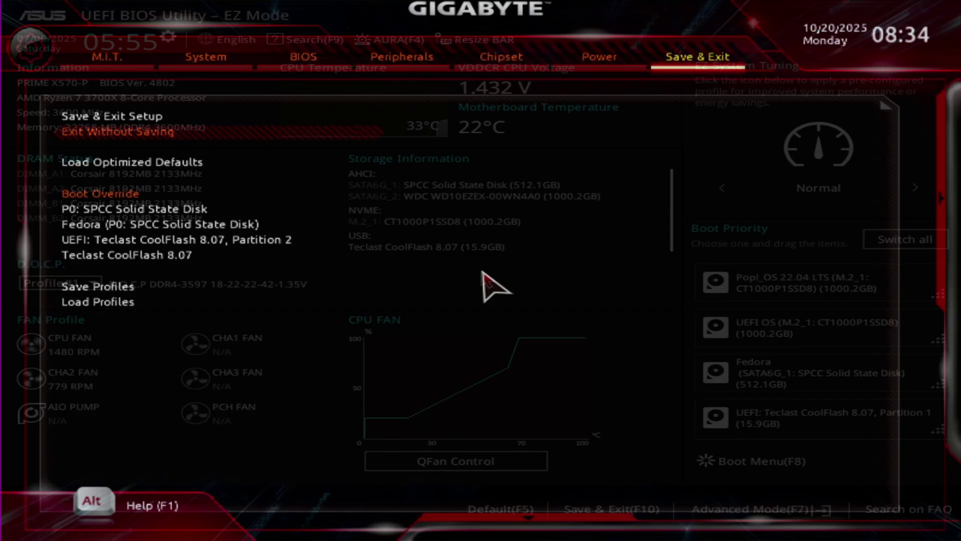
key("Down")
key("Down")
key("Down")
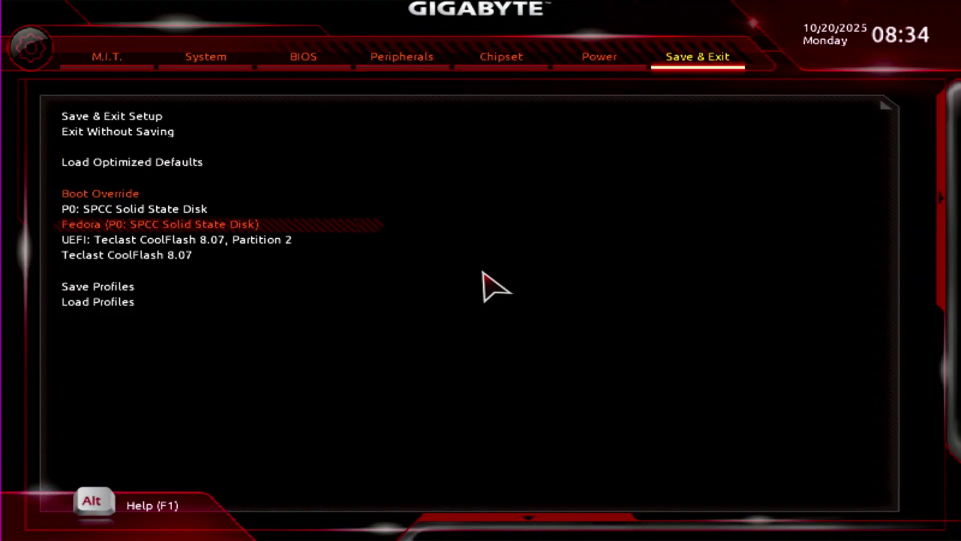
key("Down")
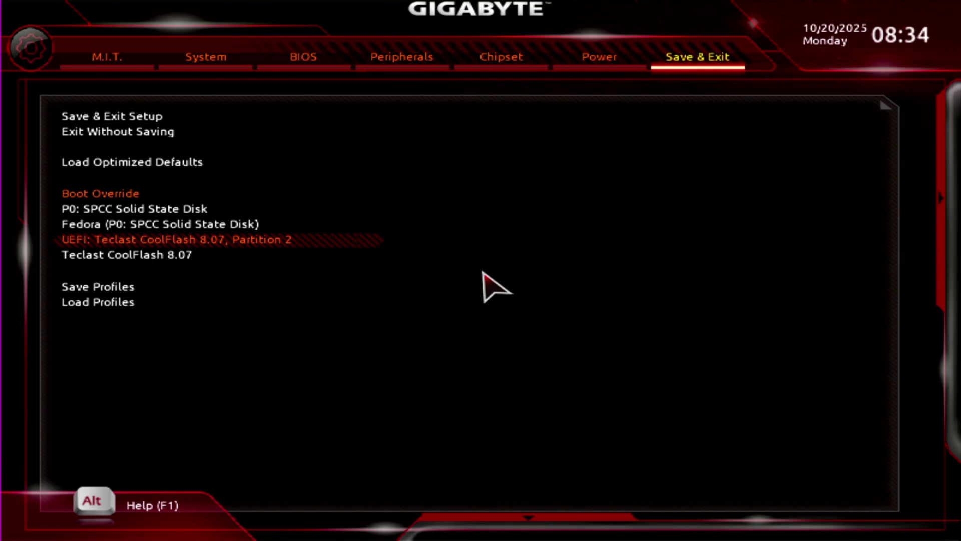
- Boot from the USB and start the garuda-dr460nized-gaming ISO in Ventoy
key("Return")
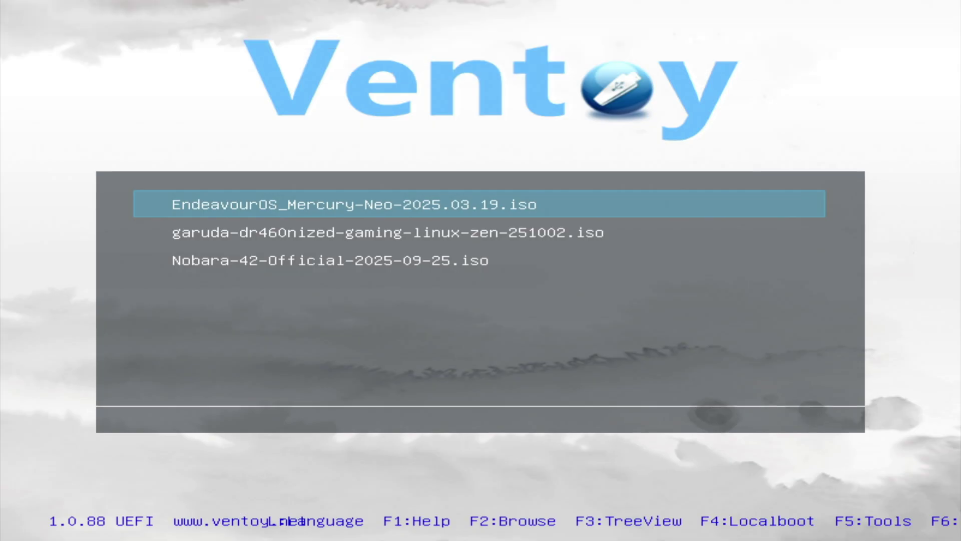
key("Down")
key("Return")
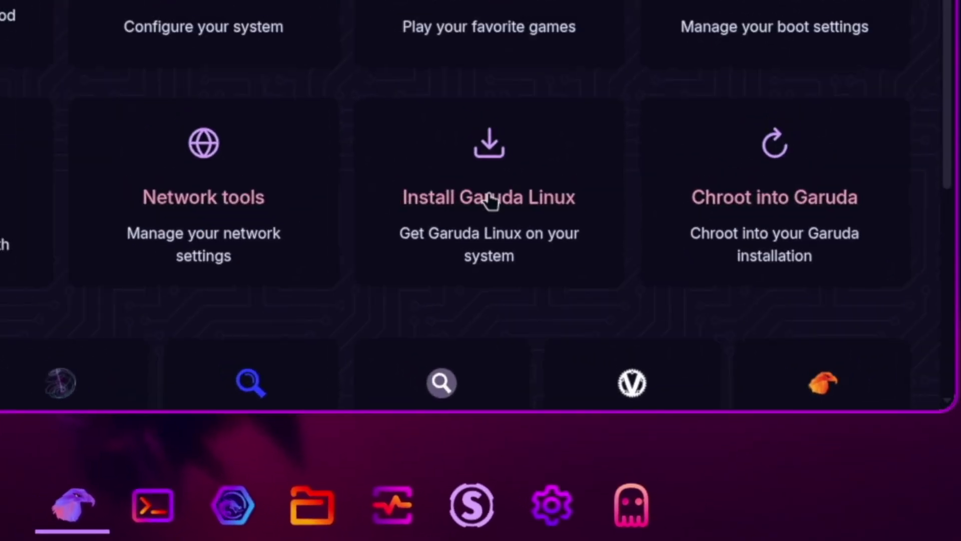
- Launch the Garuda installer and set its language to American English
left_click(479, 174)
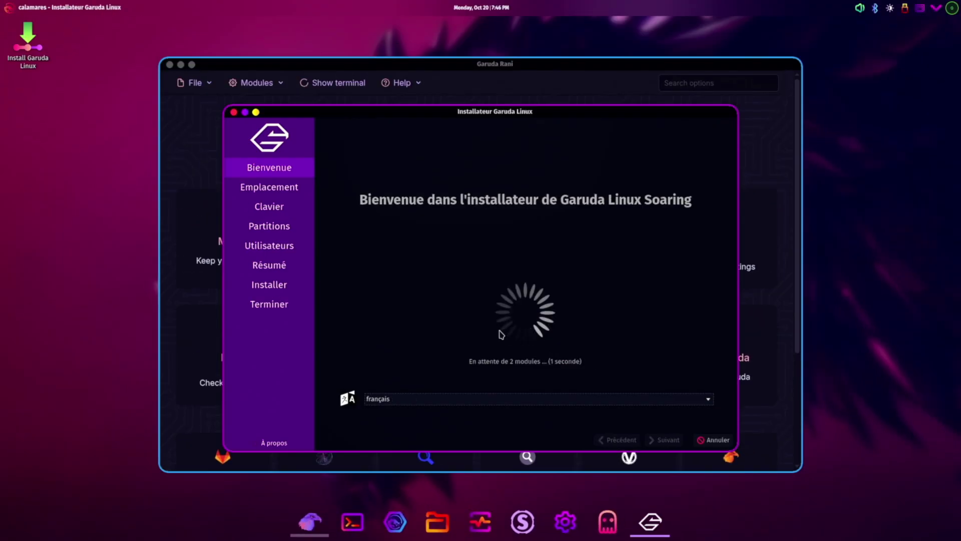
left_click(504, 399)
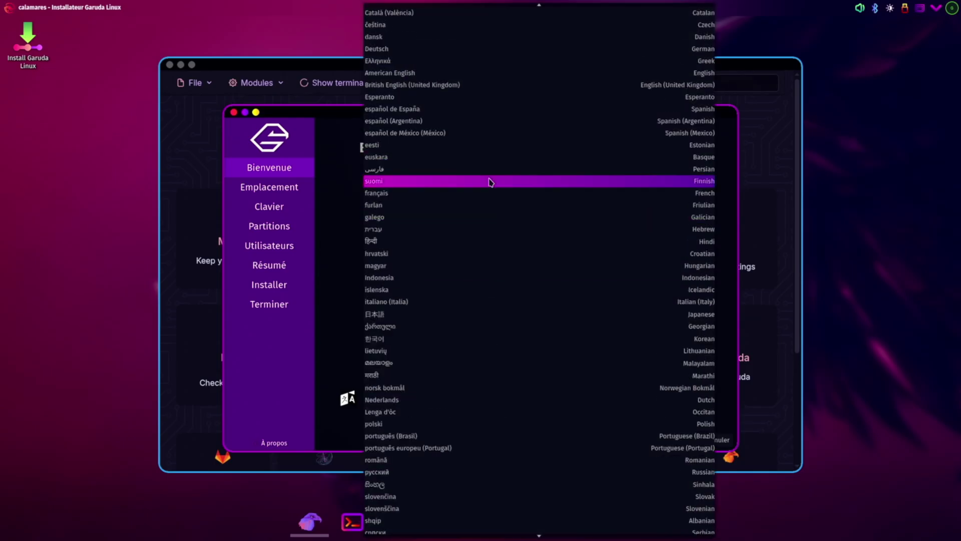
left_click(489, 182)
- Accept the default location and keyboard, then choose Erase disk for the 476.94 GiB SSD
left_click(668, 440)
left_click(668, 440)
left_click(668, 439)
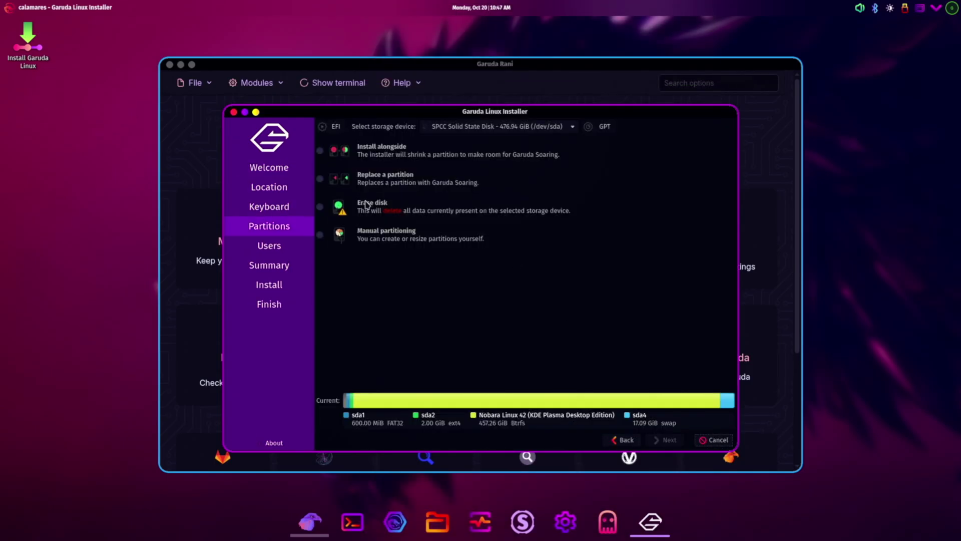
left_click(319, 207)
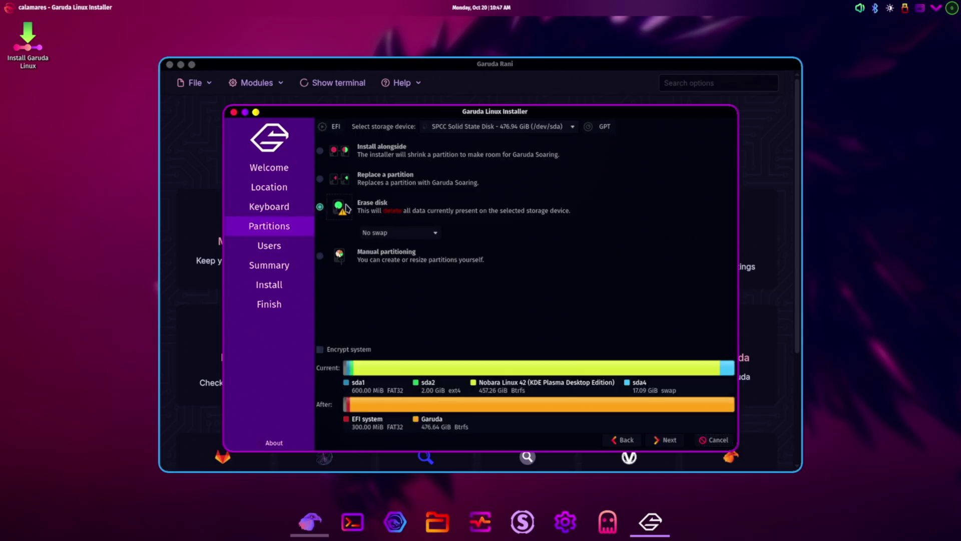
left_click(670, 440)
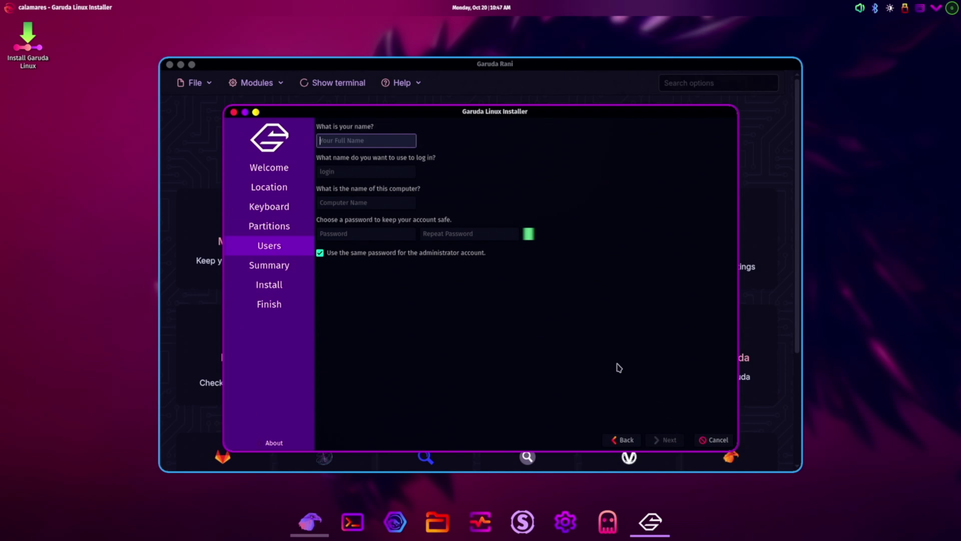
- Enter the full name 'Test' and the login details, then move to the password fields
type("Test")
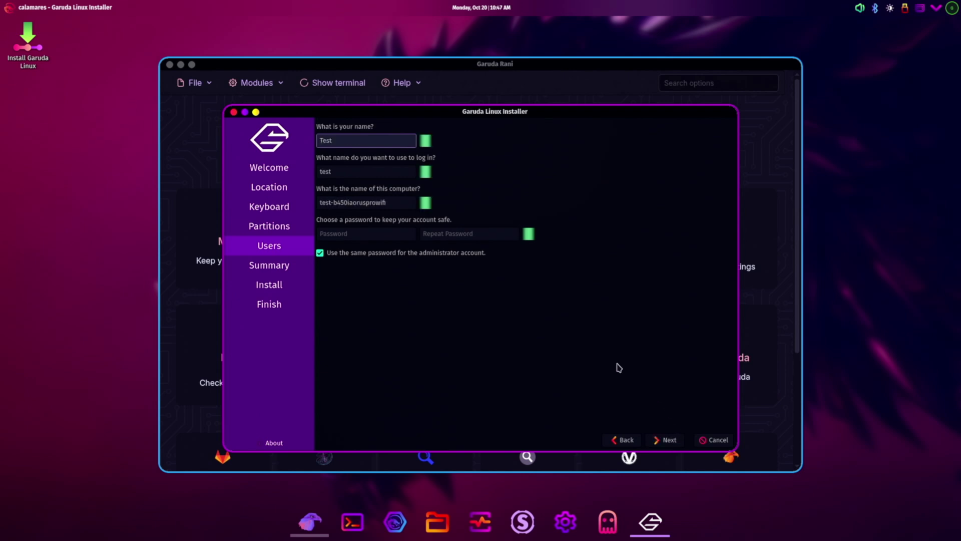
key("Tab")
key("Tab")
key("Tab")
type("te")
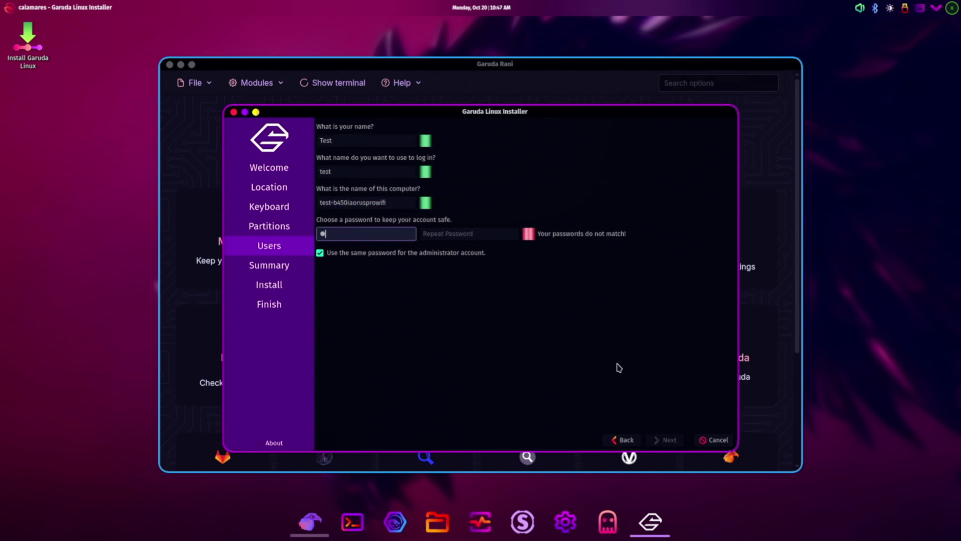
type("sttest")
key("Tab")
type("testtest")
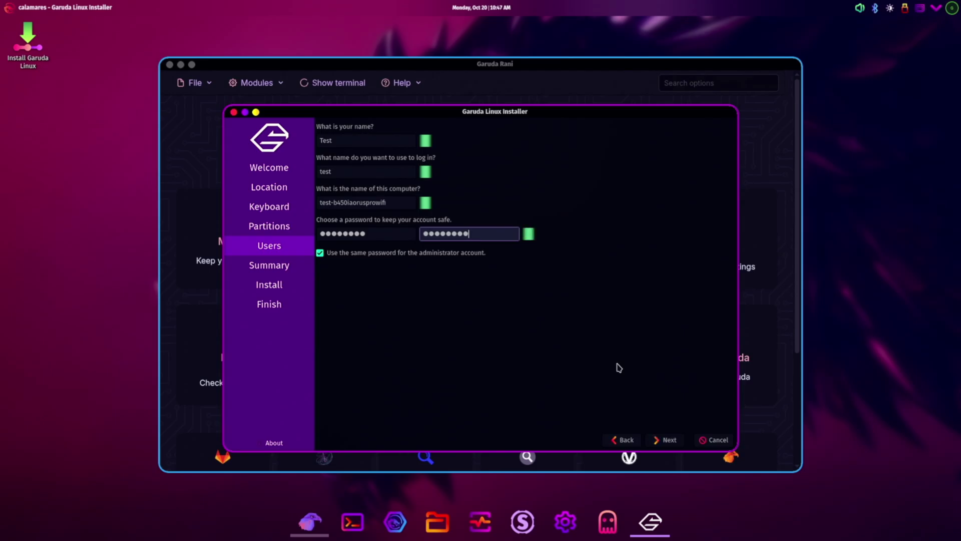
- Start the installation from the summary, confirming the irreversible disk changes
left_click(669, 440)
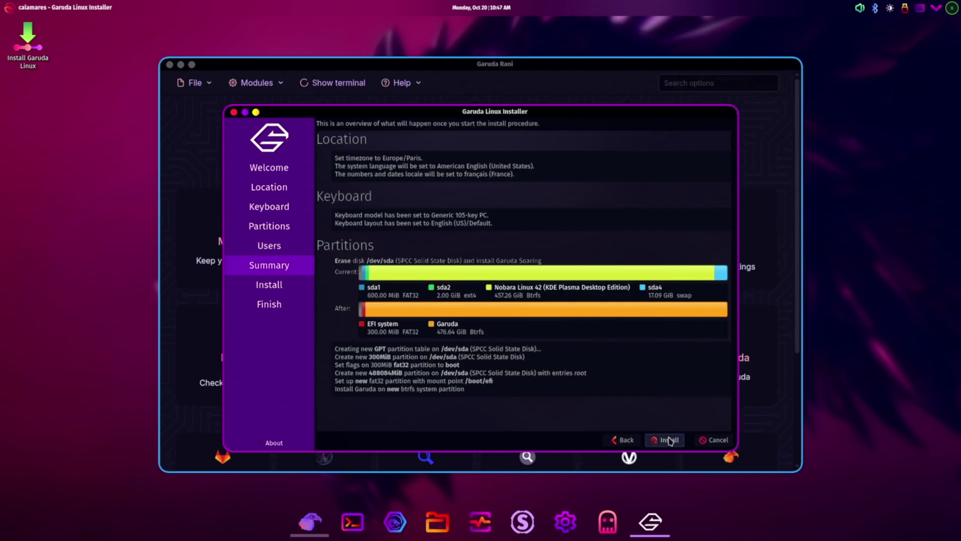
left_click(670, 440)
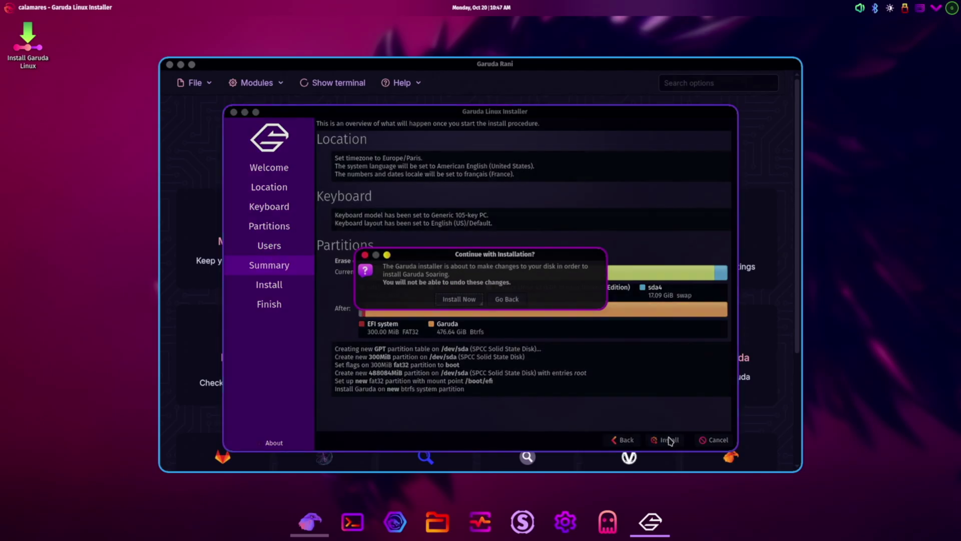
left_click(465, 305)
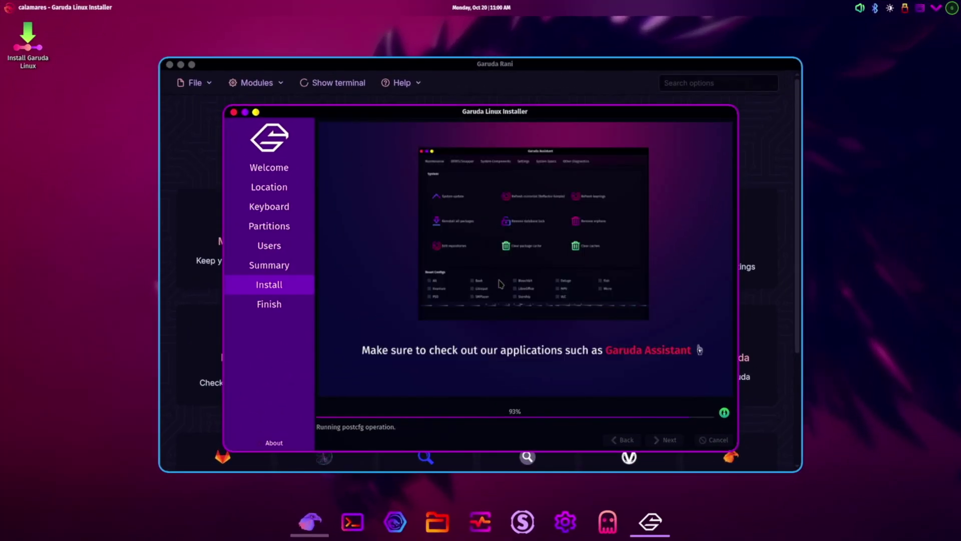
- Restart into the installed Garuda system and log in with the account password
left_click(504, 318)
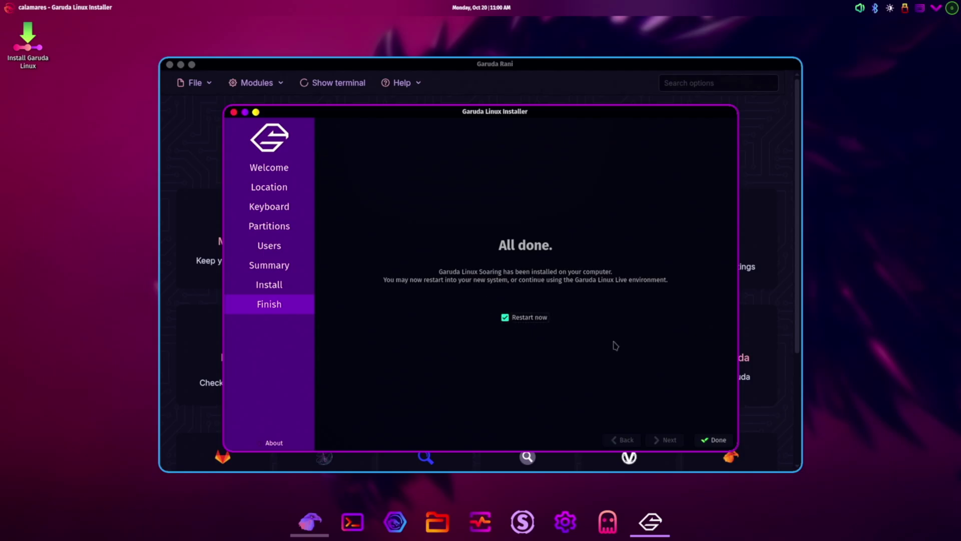
left_click(712, 437)
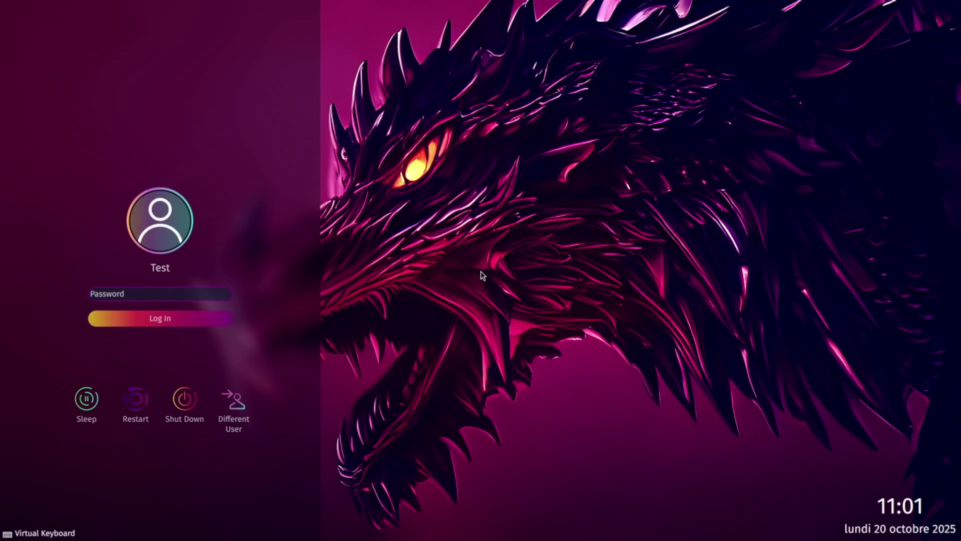
type("12345")
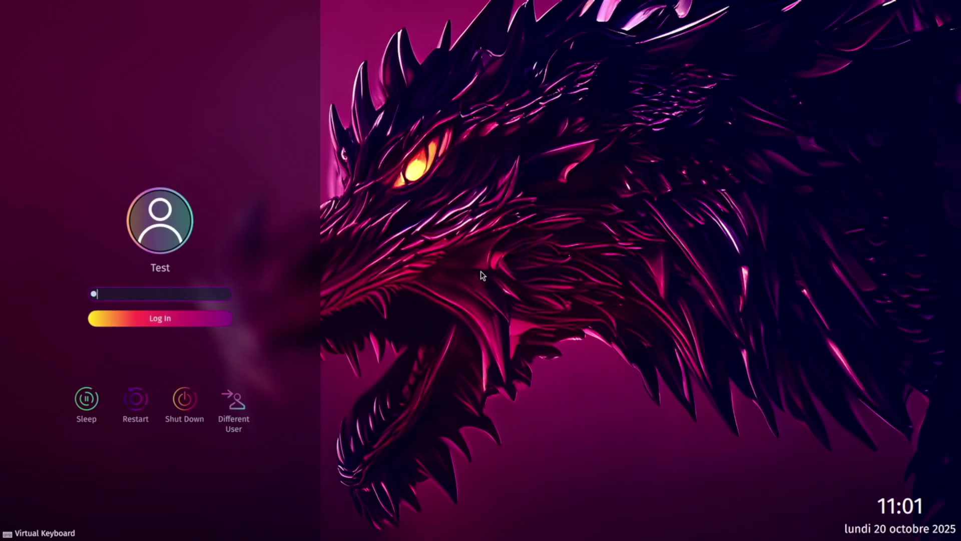
type("678")
key("Return")
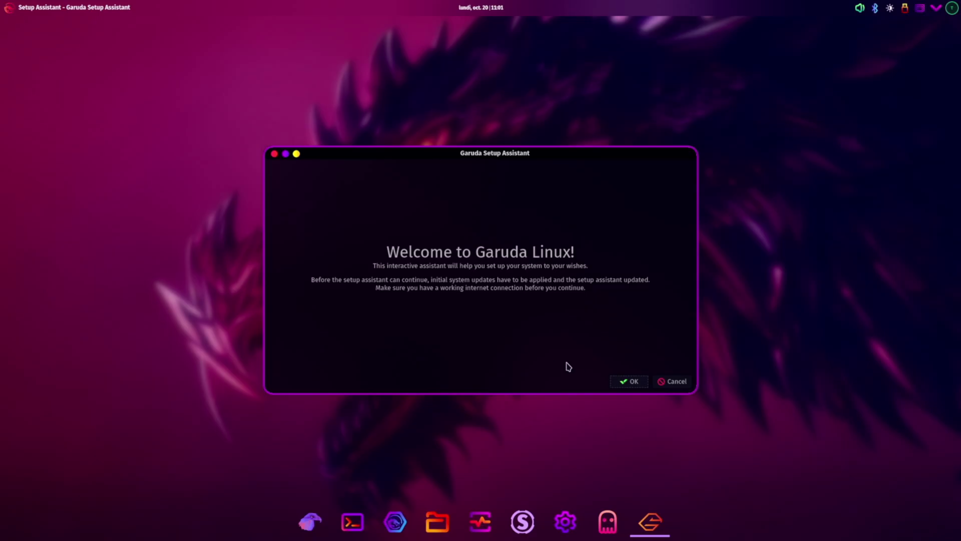
- Start the required system updates, authorise with the sudo password and confirm the package upgrade
left_click(618, 387)
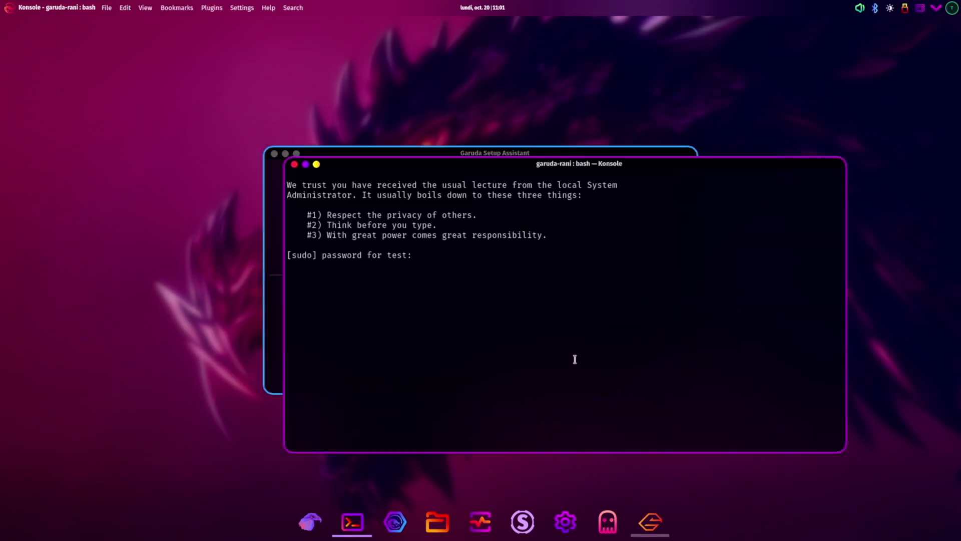
type("te")
key("Return")
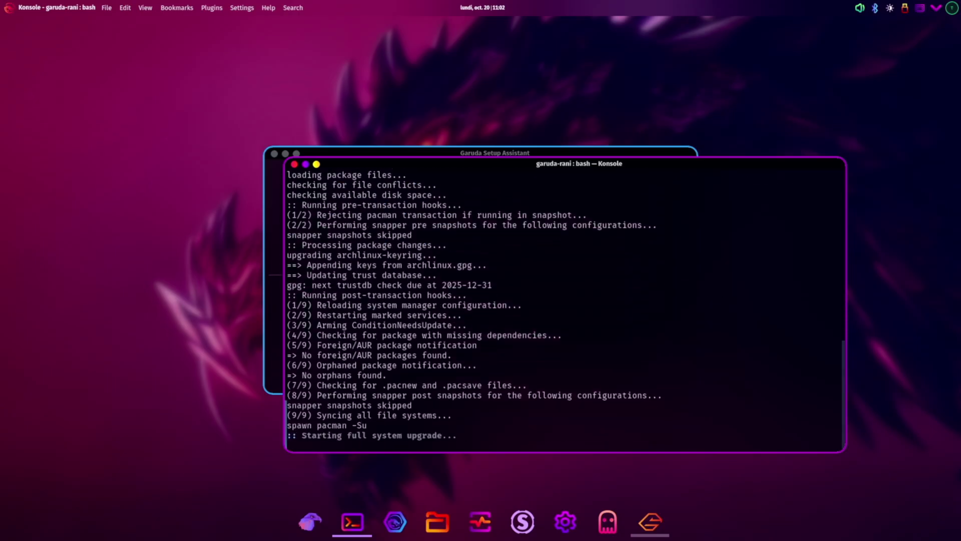
key("Return")
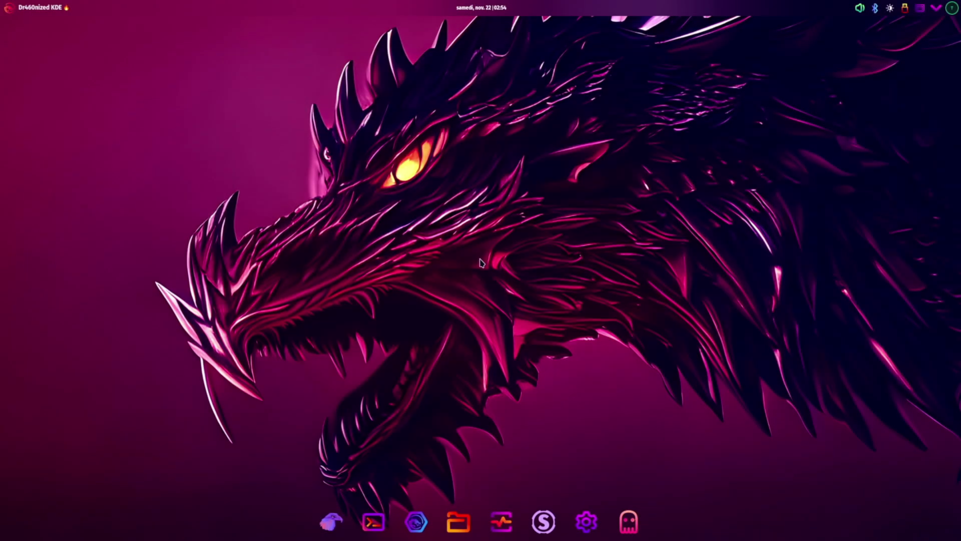
- Set Software Update to install automatically, applying system updates after rebooting
left_click(585, 522)
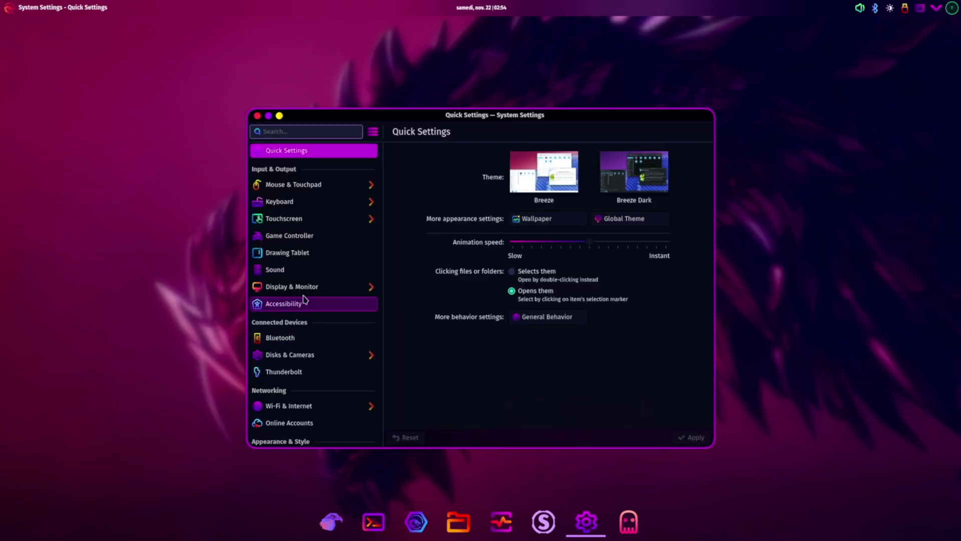
scroll(304, 299, "down", 2)
scroll(304, 299, "down", 15)
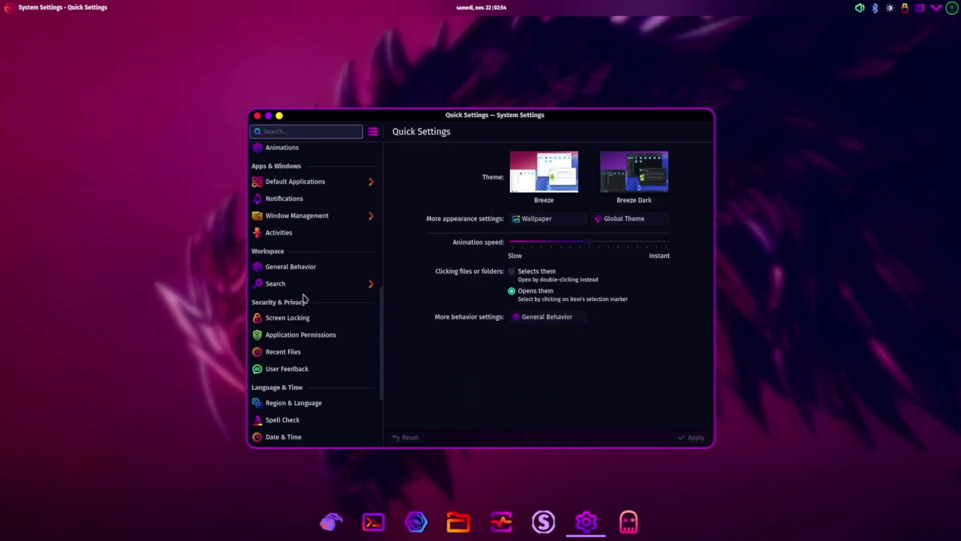
scroll(304, 299, "down", 1)
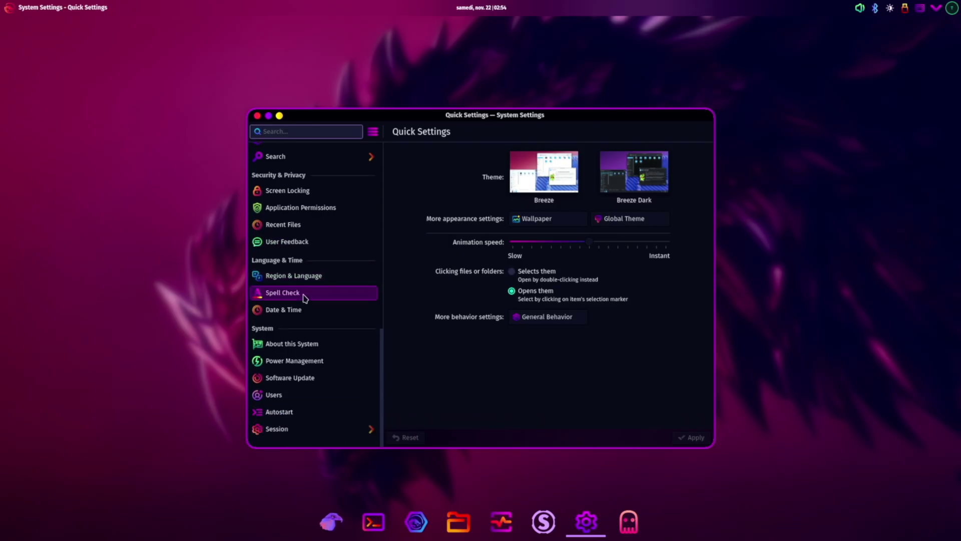
left_click(302, 380)
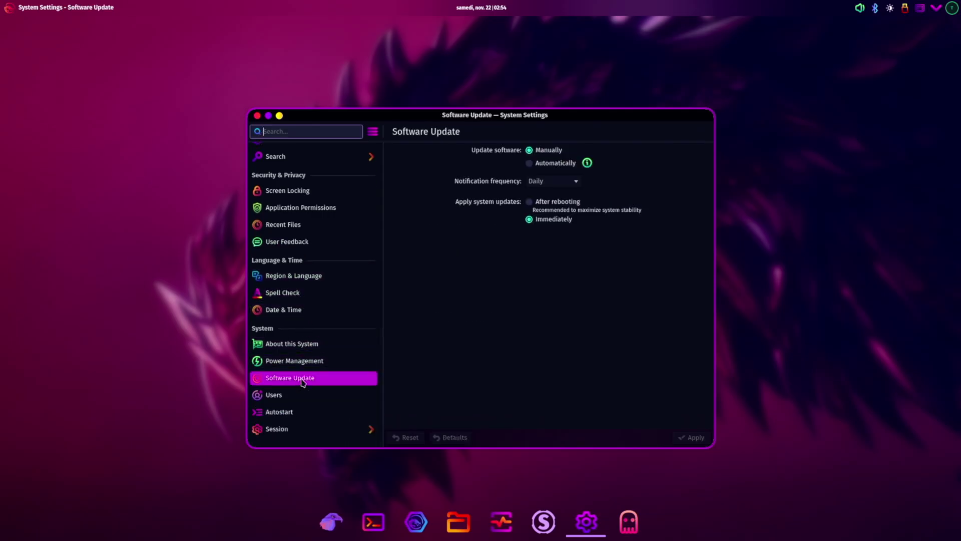
left_click(529, 164)
left_click(530, 203)
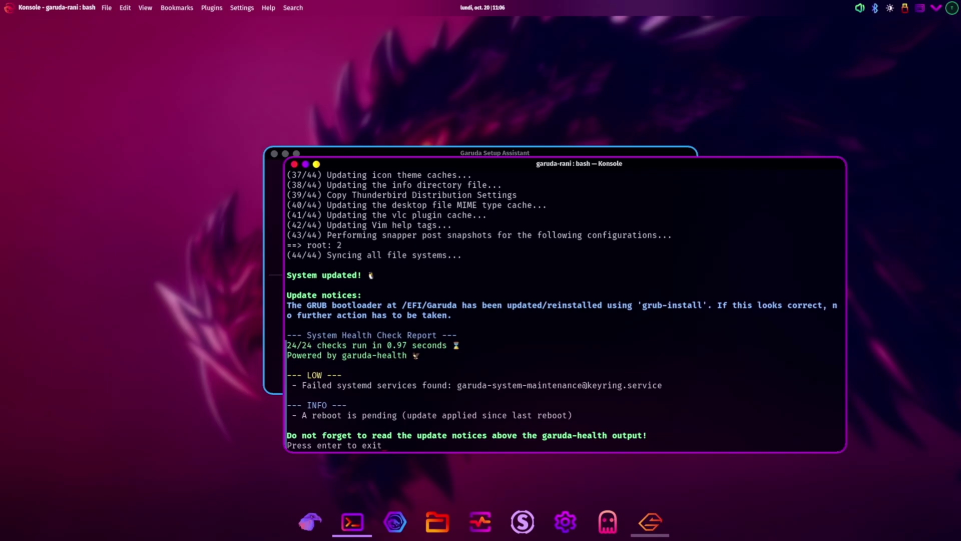
- Close the Konsole window once it reports 'System updated!'
key("Return")
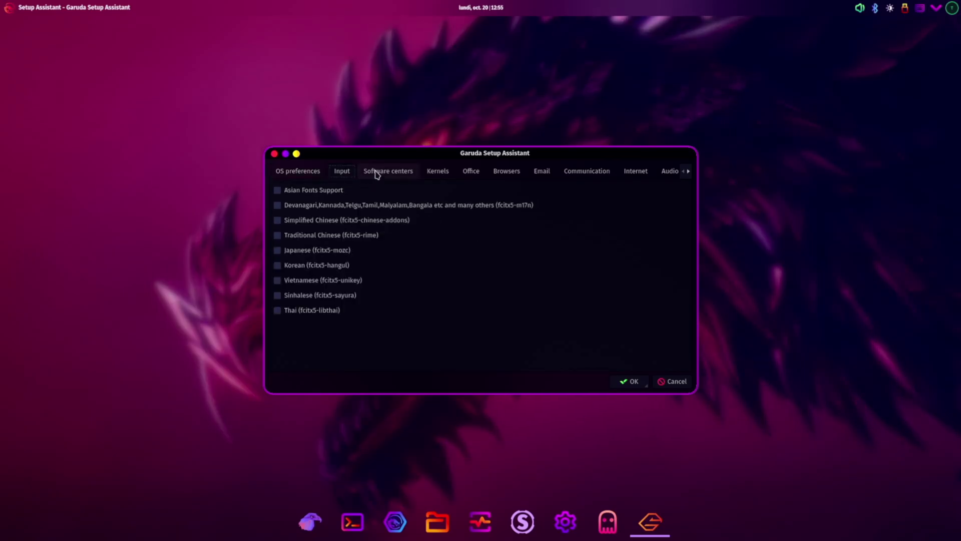
- Browse the Software centers, Office, Browsers, Email, Communication, Internet, Audio and Video categories without ticking anything
left_click(389, 172)
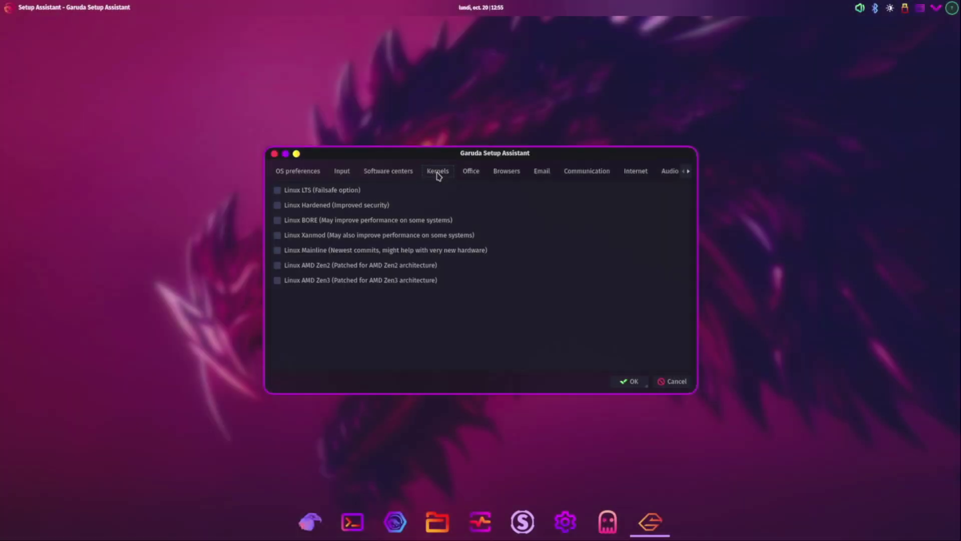
left_click(471, 173)
left_click(520, 172)
left_click(541, 173)
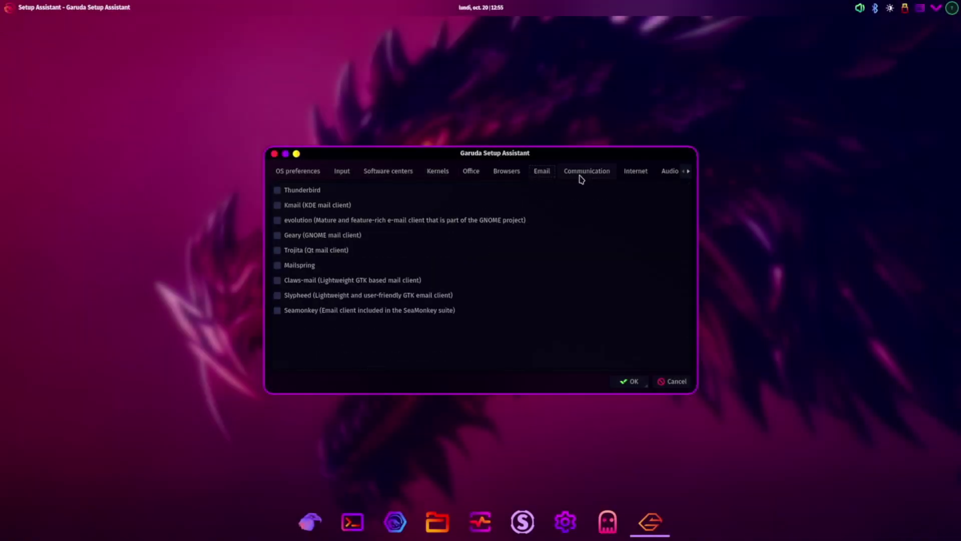
left_click(586, 172)
left_click(635, 173)
left_click(649, 173)
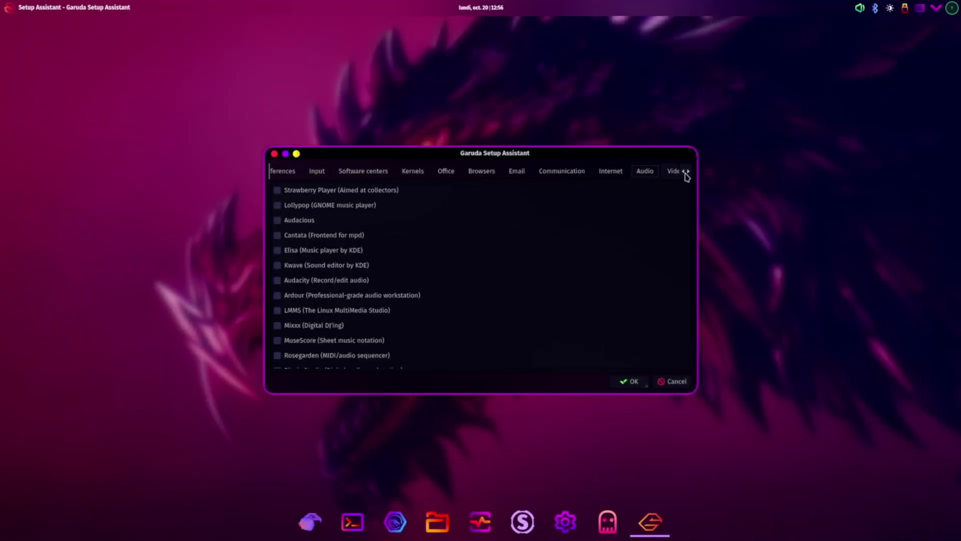
left_click(689, 171)
- Browse Graphics, Multimedia, Development, Virtualization and Other, then accept with nothing selected
left_click(635, 172)
left_click(689, 171)
left_click(688, 171)
left_click(688, 171)
left_click(689, 172)
left_click(688, 171)
left_click(476, 171)
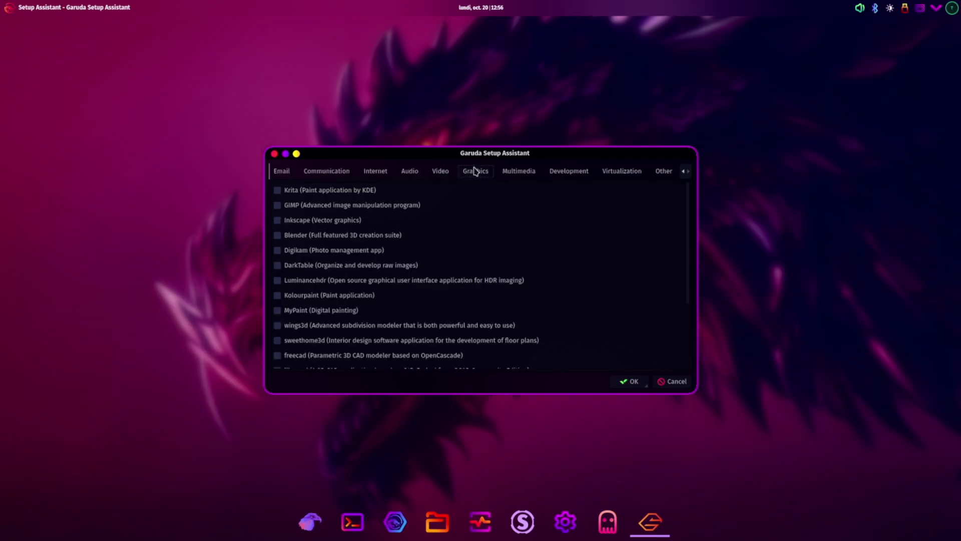
left_click(520, 171)
left_click(571, 170)
left_click(621, 171)
left_click(662, 171)
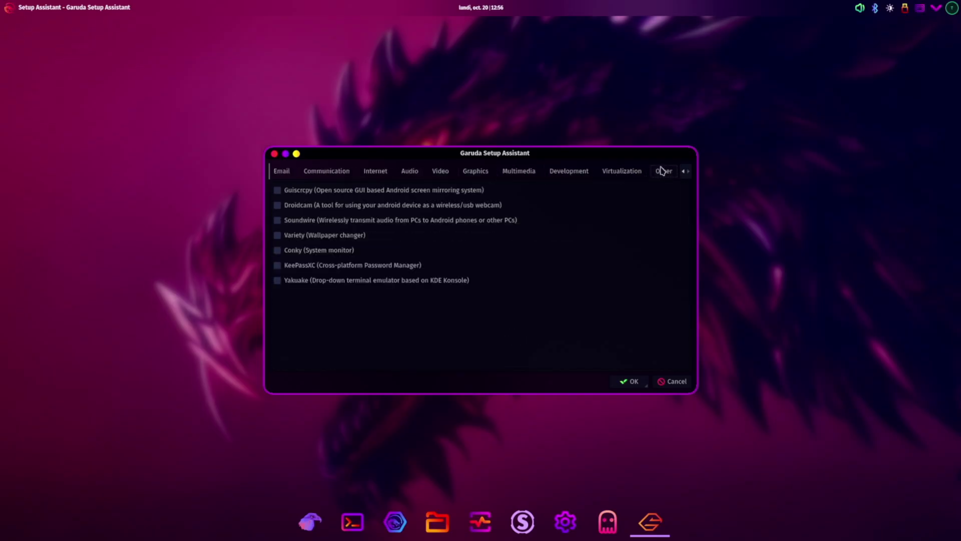
left_click(630, 382)
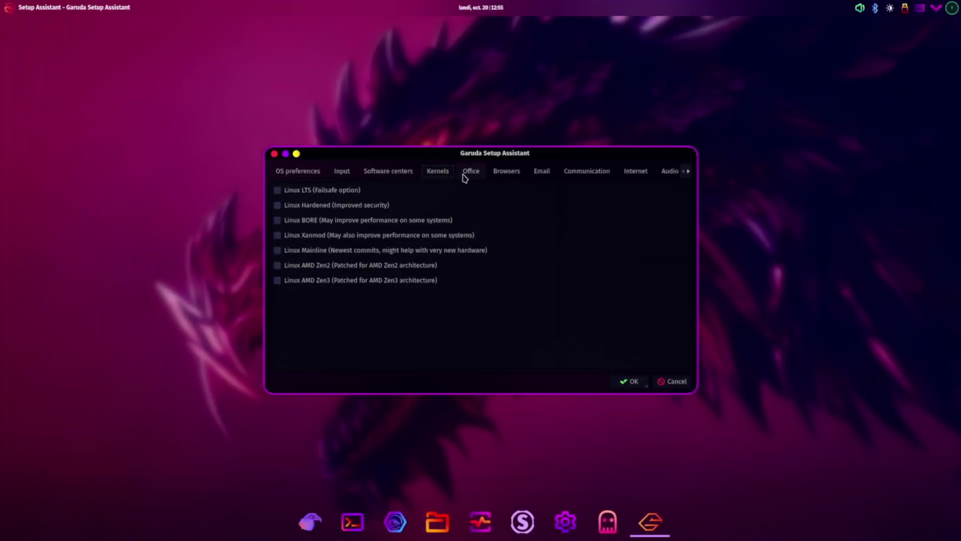
- Page through the Office to Video categories again, leaving all software unselected
left_click(468, 173)
left_click(506, 173)
left_click(540, 173)
left_click(586, 173)
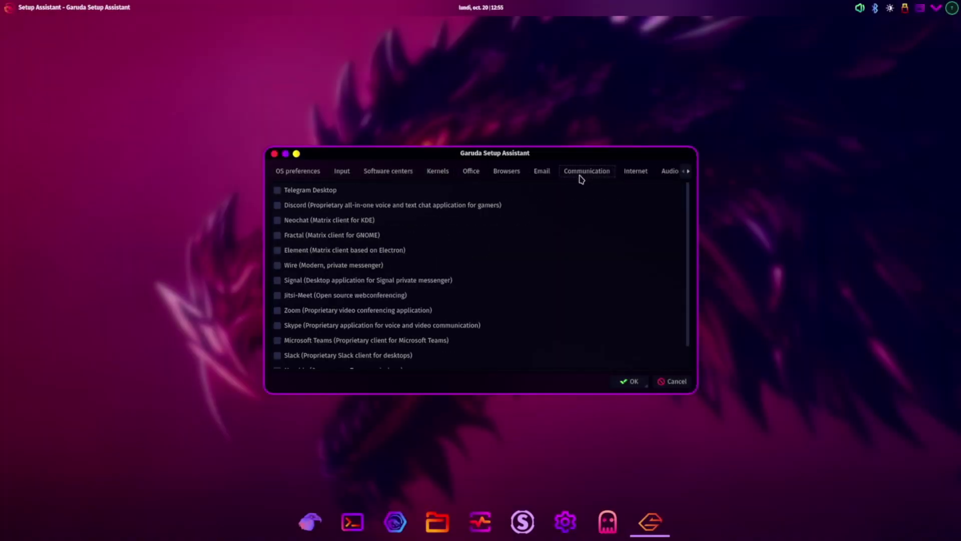
left_click(637, 173)
left_click(688, 171)
left_click(646, 173)
left_click(686, 172)
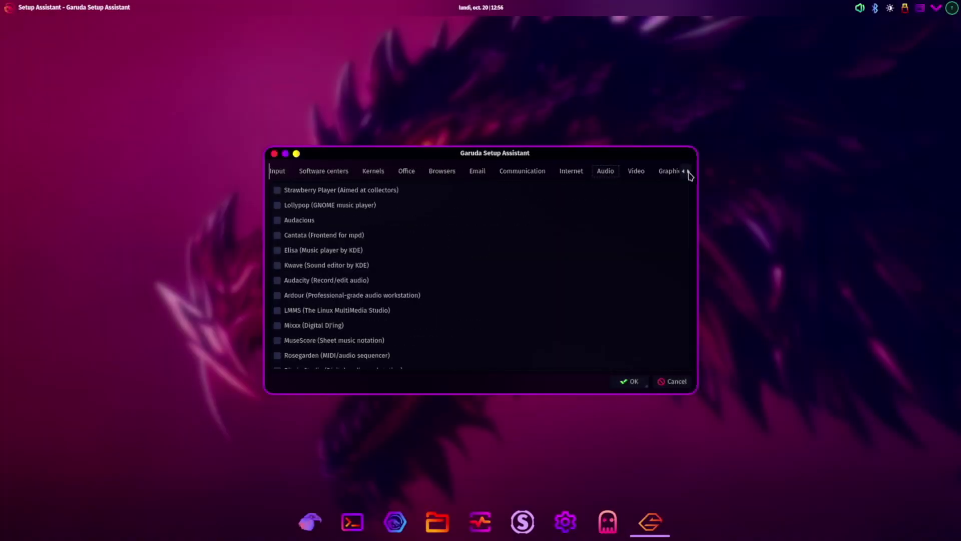
left_click(678, 172)
left_click(686, 171)
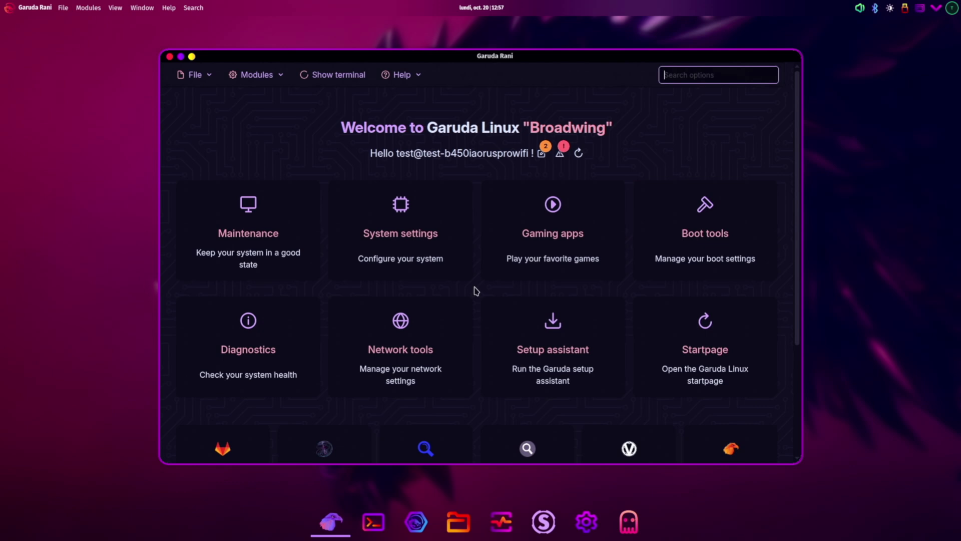
- Close the Garuda welcome window, restart the computer, and log back in with the user password
left_click(171, 57)
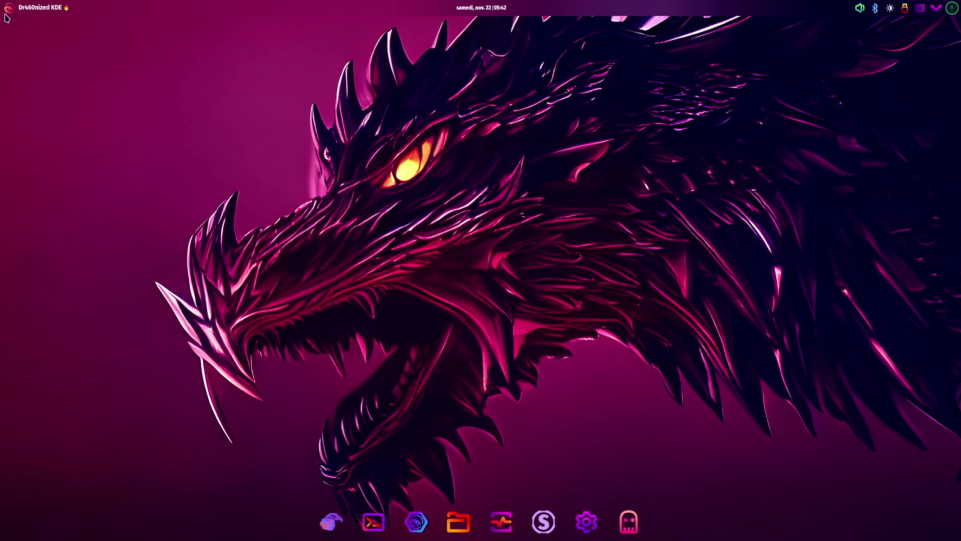
left_click(10, 8)
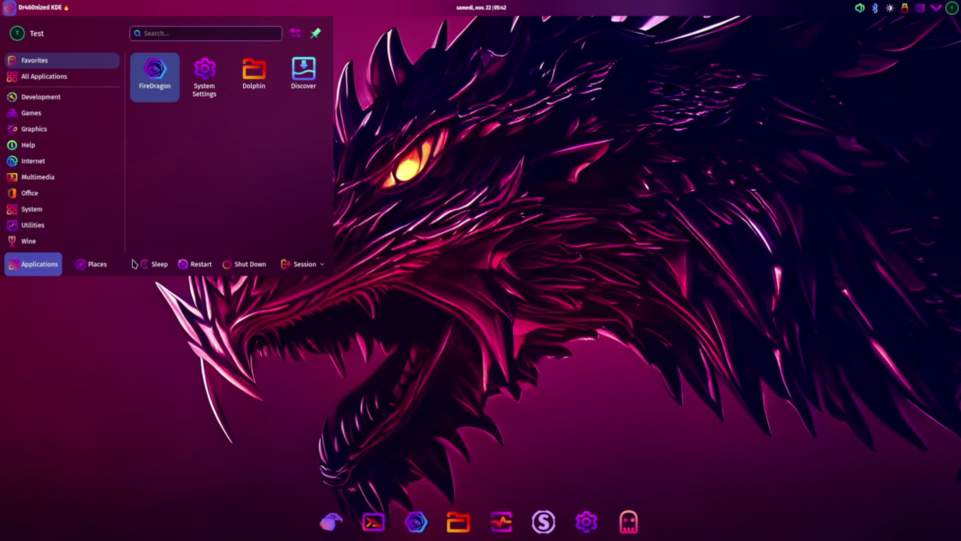
left_click(199, 264)
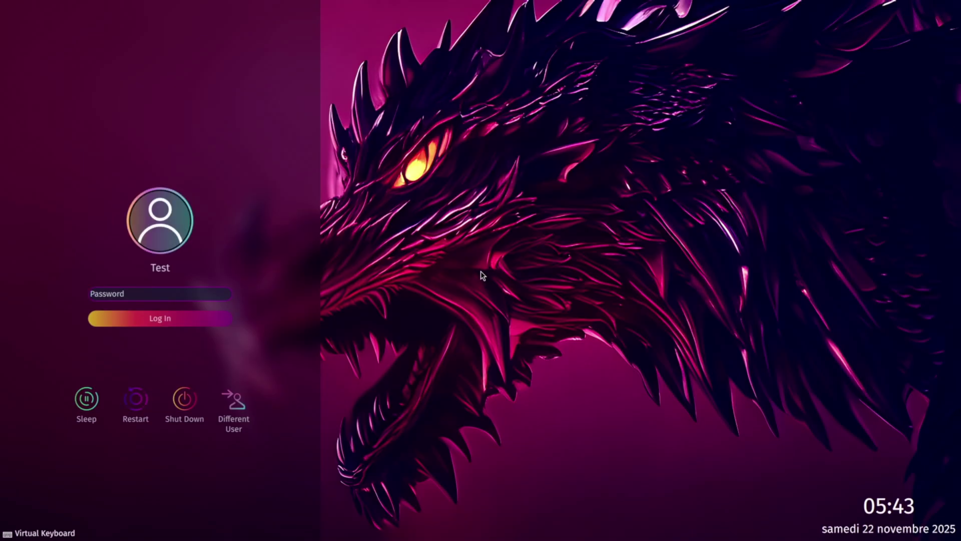
type("*********")
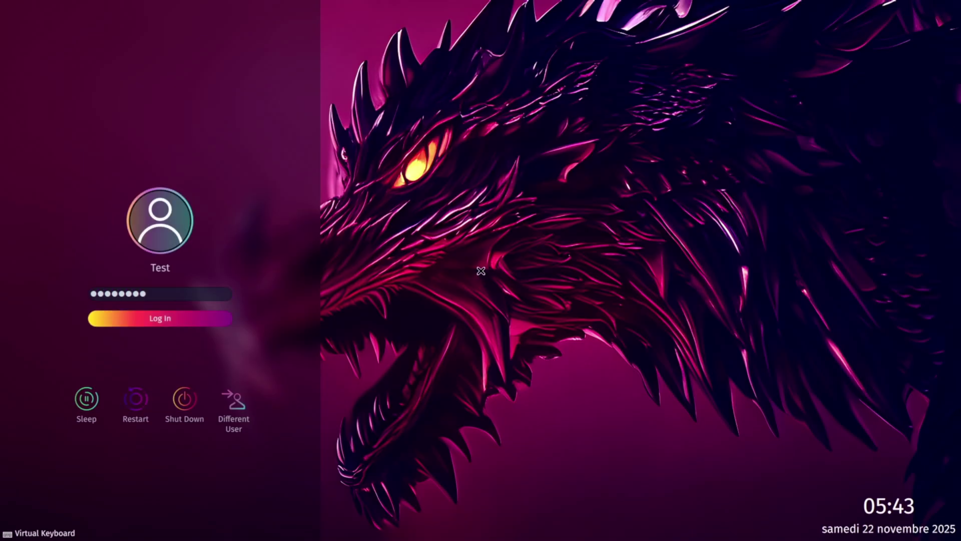
key("Return")
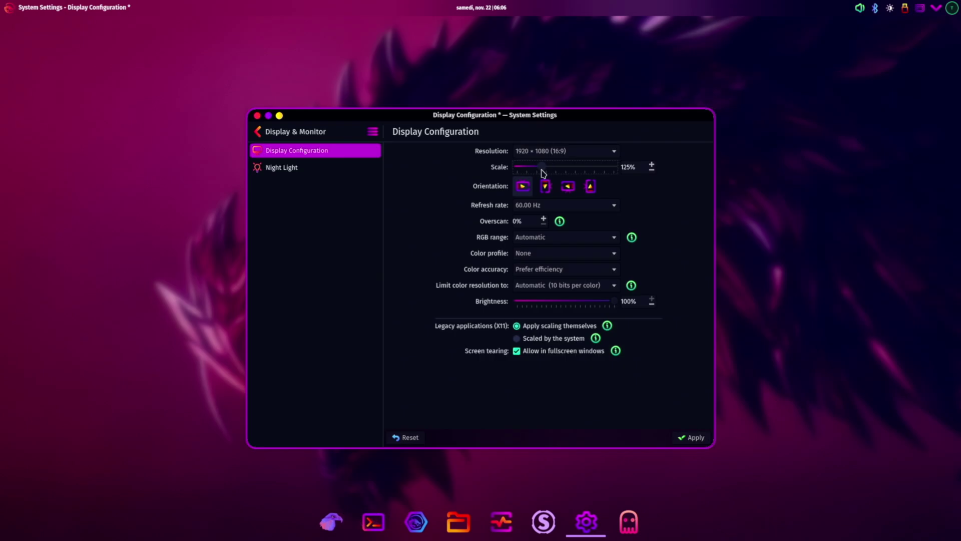
- Return the display scale from 125% to 100% and close System Settings
left_click_drag(541, 172, 539, 171)
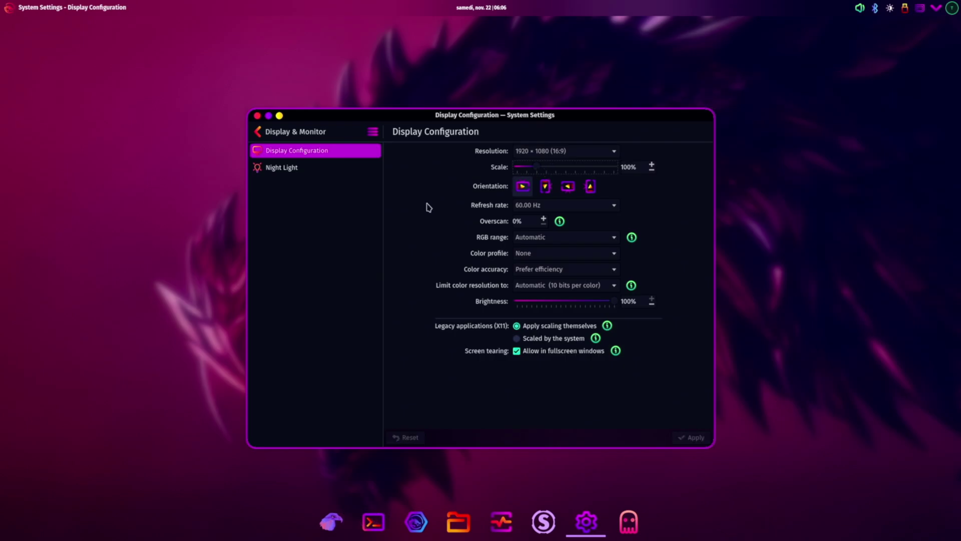
left_click(257, 116)
left_click(257, 116)
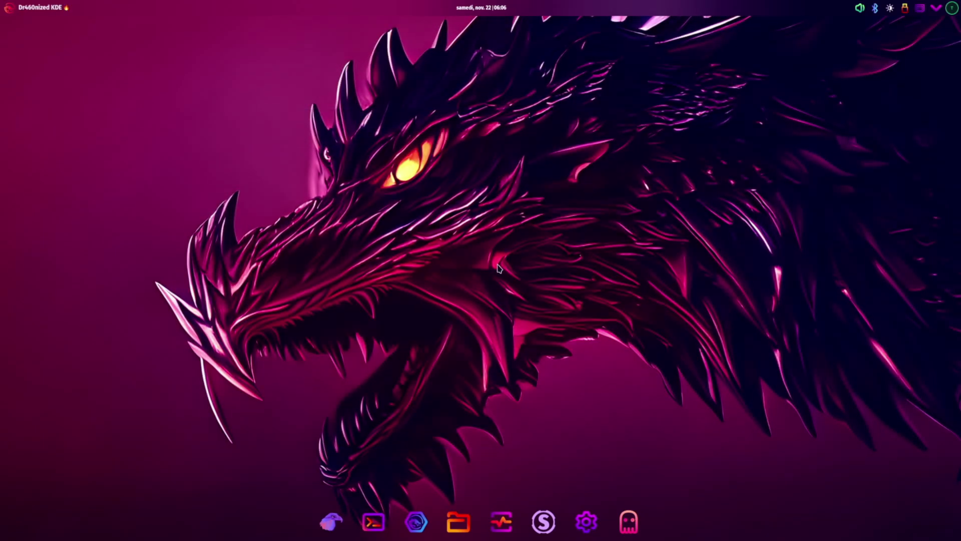
- Go to the Login Screen (SDDM) Behavior options under Colors & Themes in System Settings
left_click(587, 526)
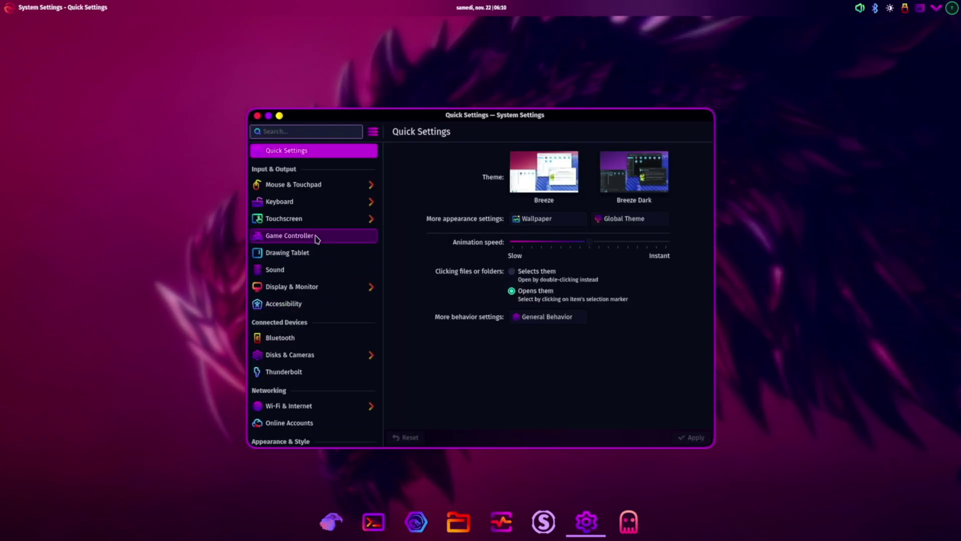
scroll(311, 222, "down", 5)
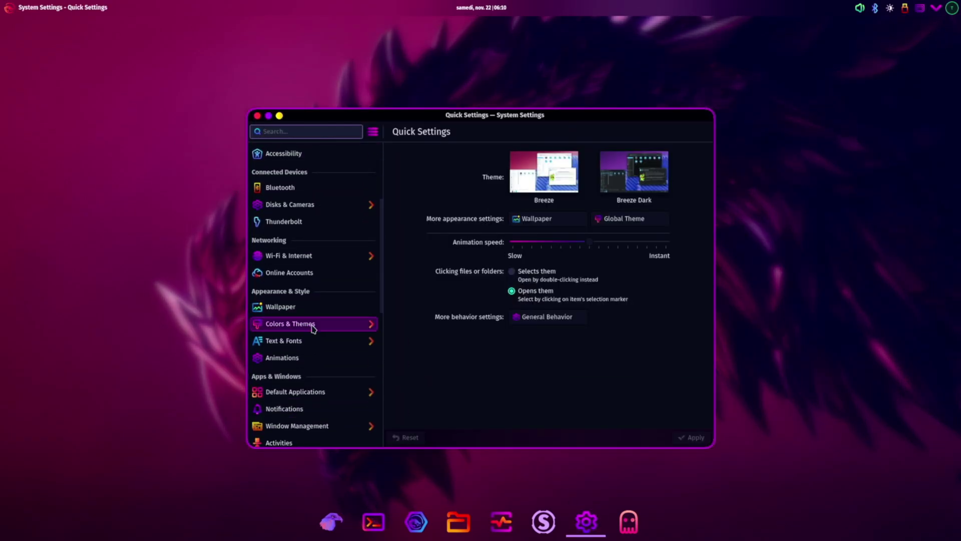
left_click(313, 325)
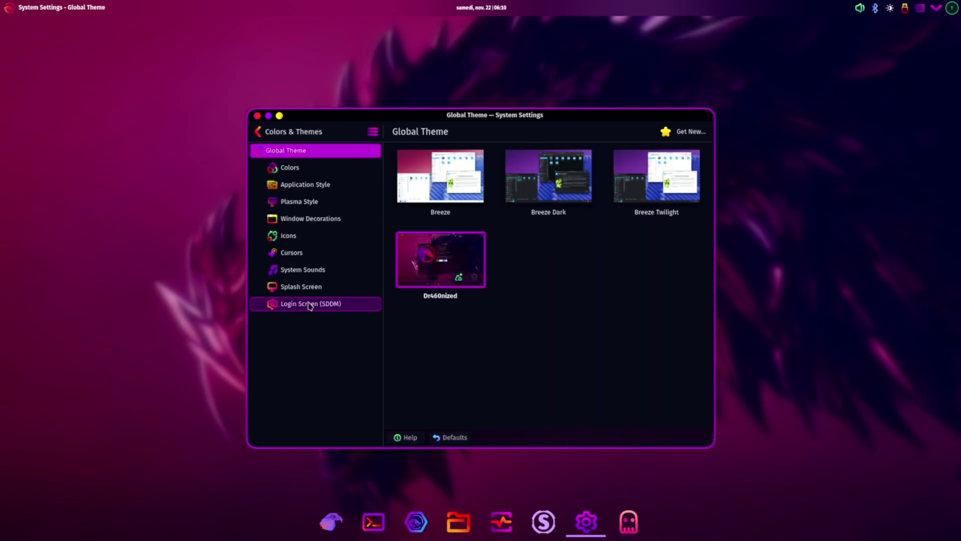
left_click(310, 304)
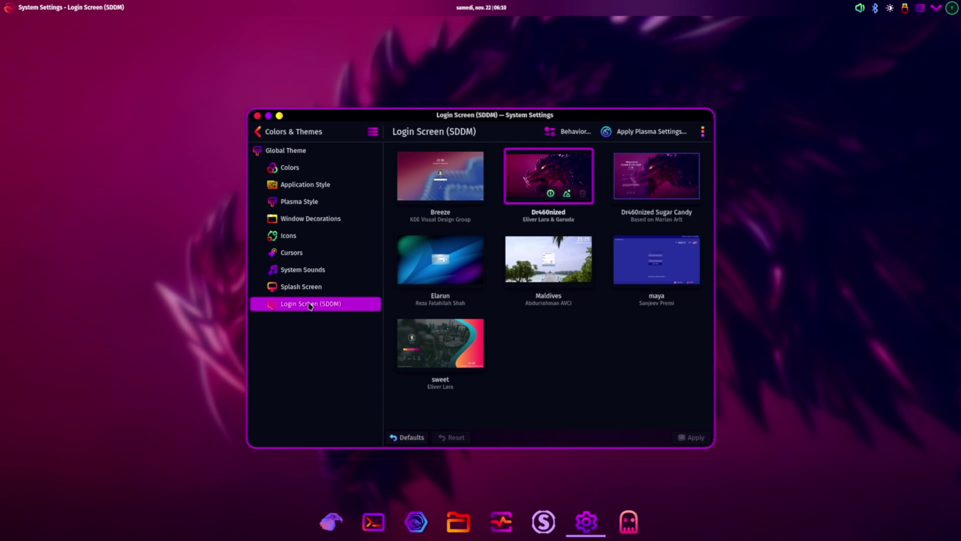
left_click(568, 134)
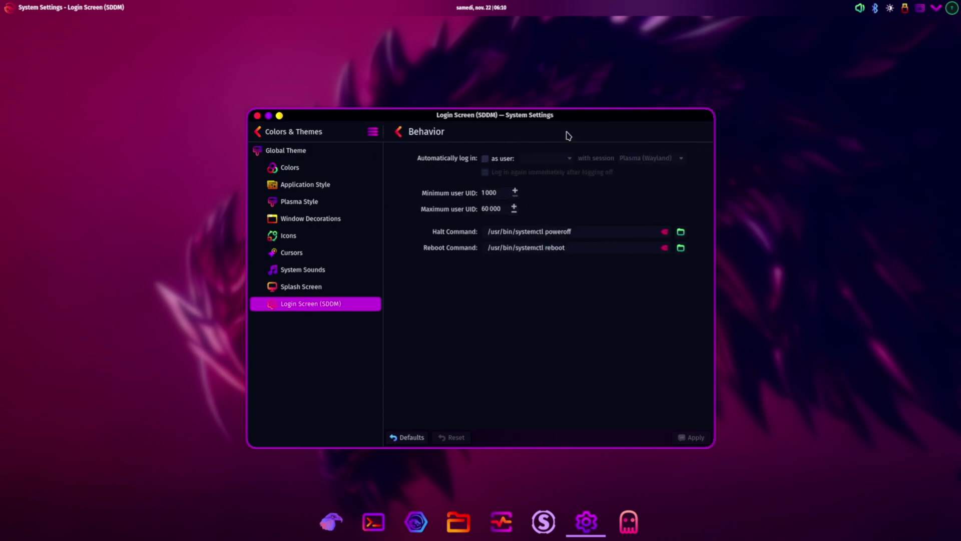
- Enable automatic login into Plasma (Wayland), apply it with the account password, and recheck Behavior
left_click(482, 159)
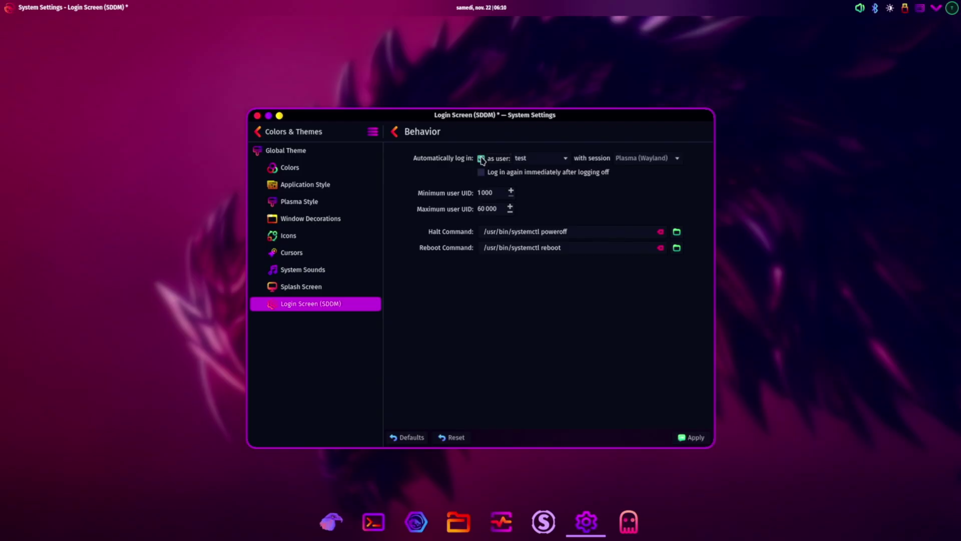
left_click(690, 437)
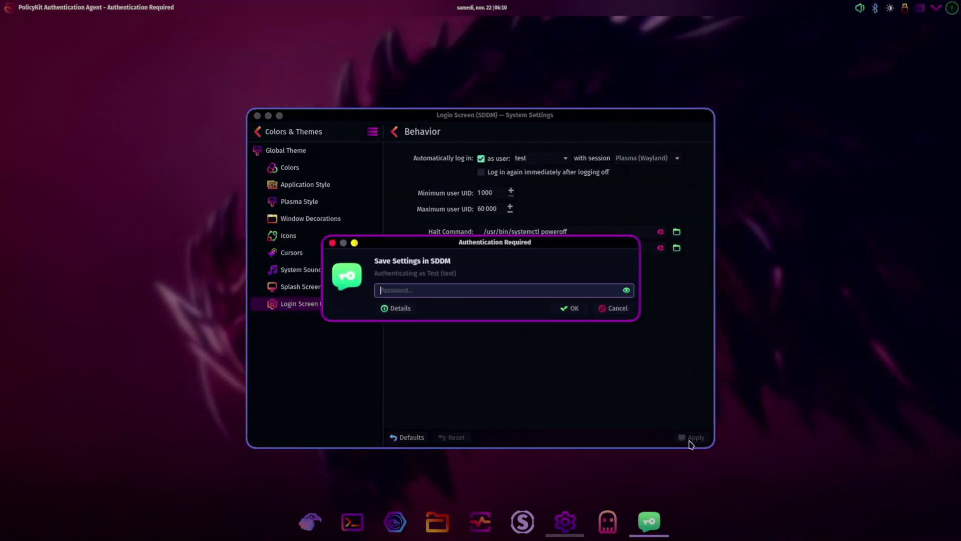
type("t")
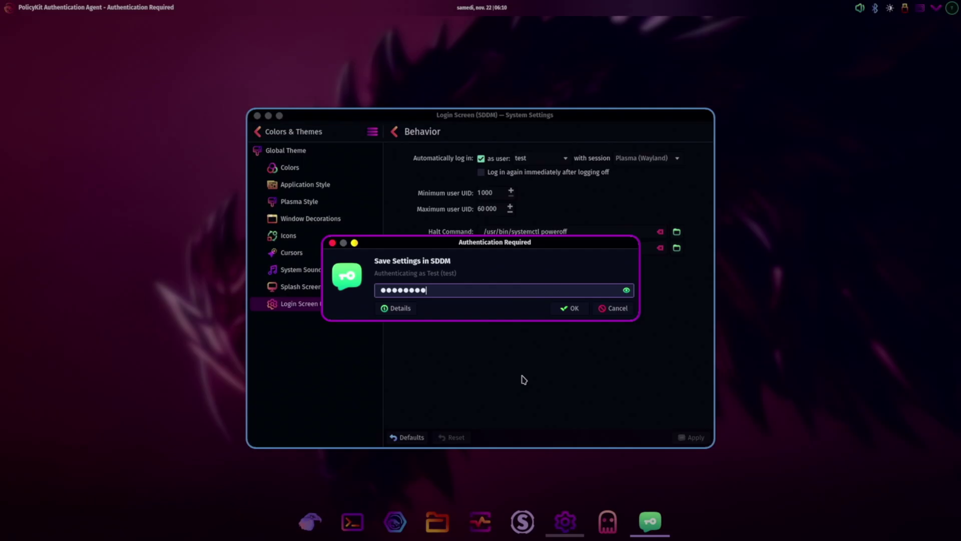
key("Return")
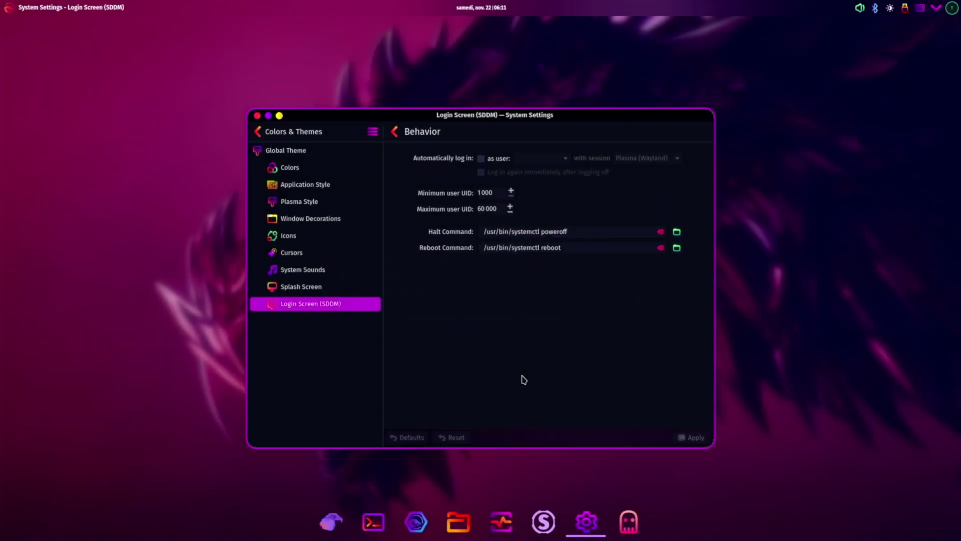
left_click(306, 287)
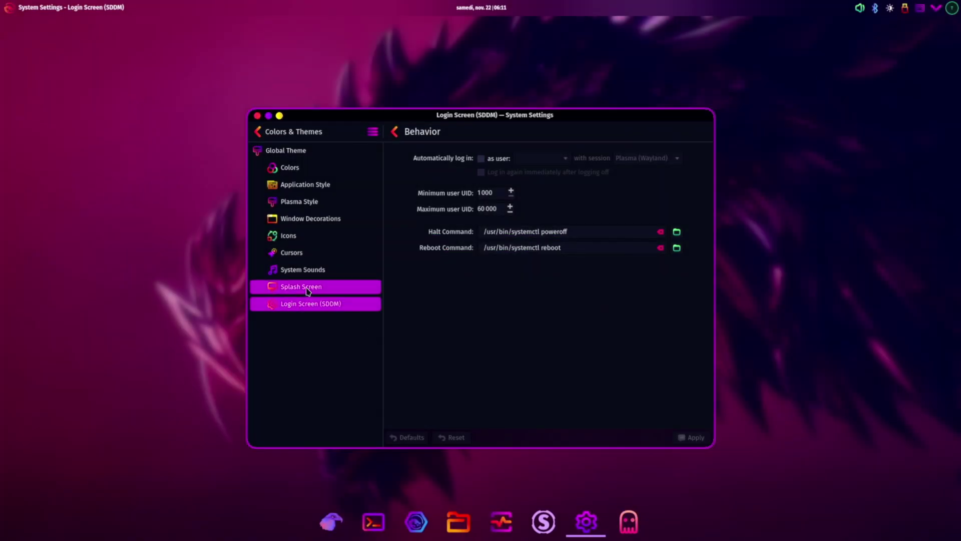
left_click(305, 306)
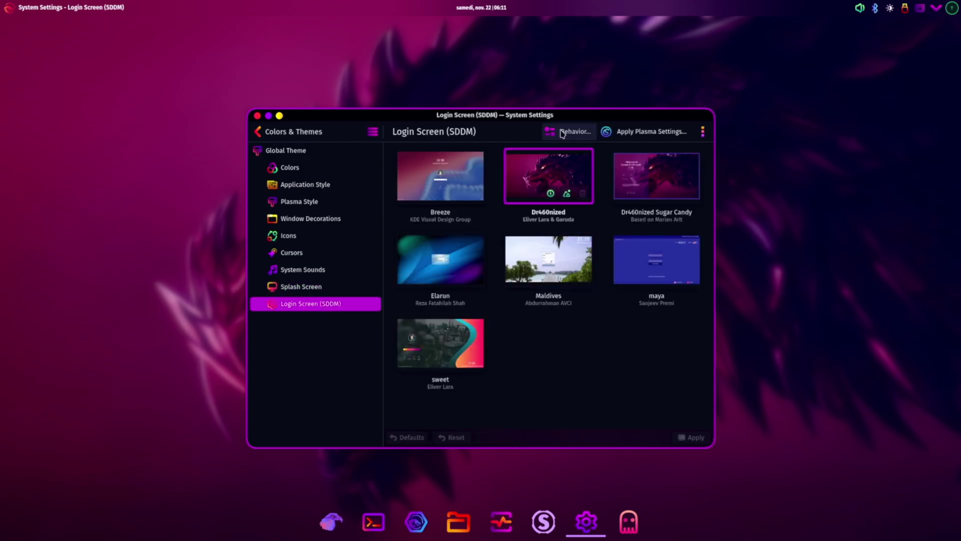
left_click(567, 132)
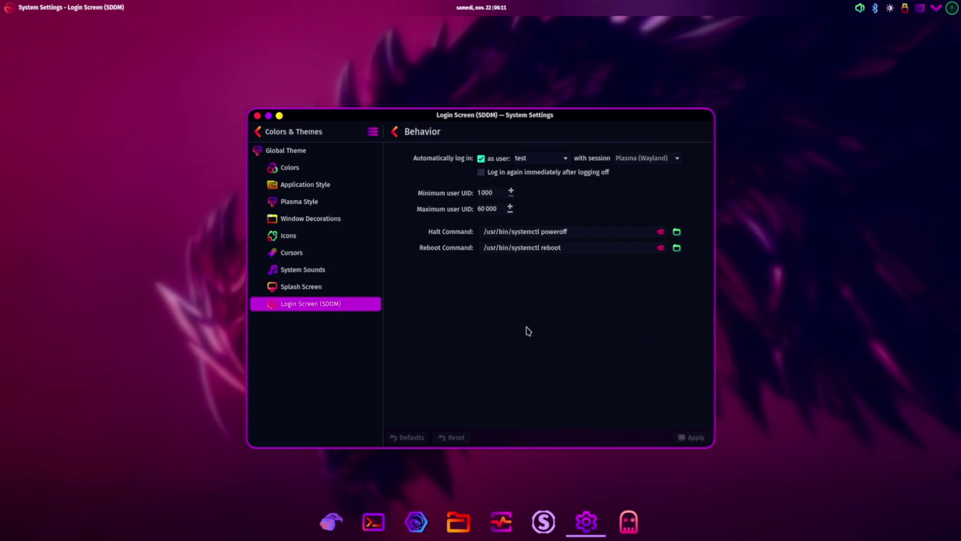
left_click(257, 117)
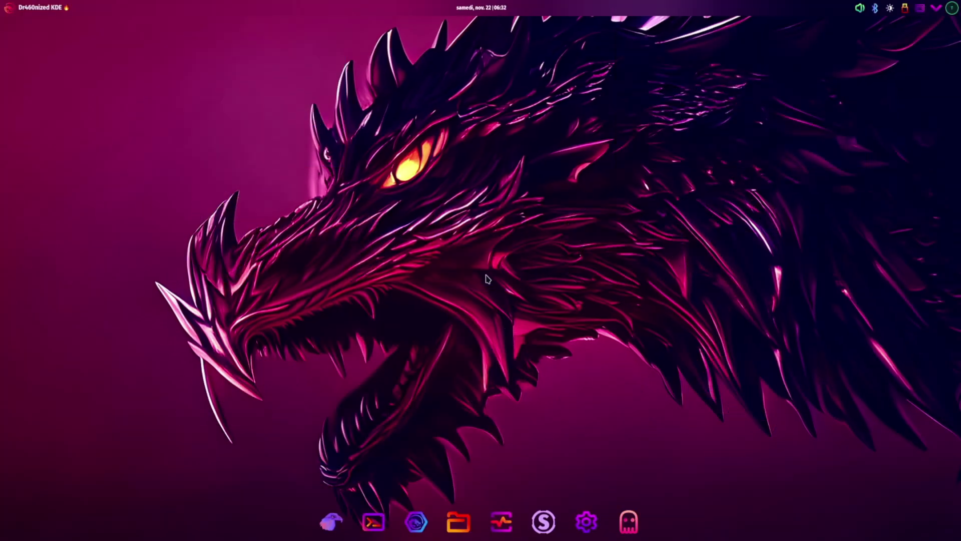
- Launch Steam (Native) from the launcher's All Applications list
left_click(6, 10)
left_click(44, 76)
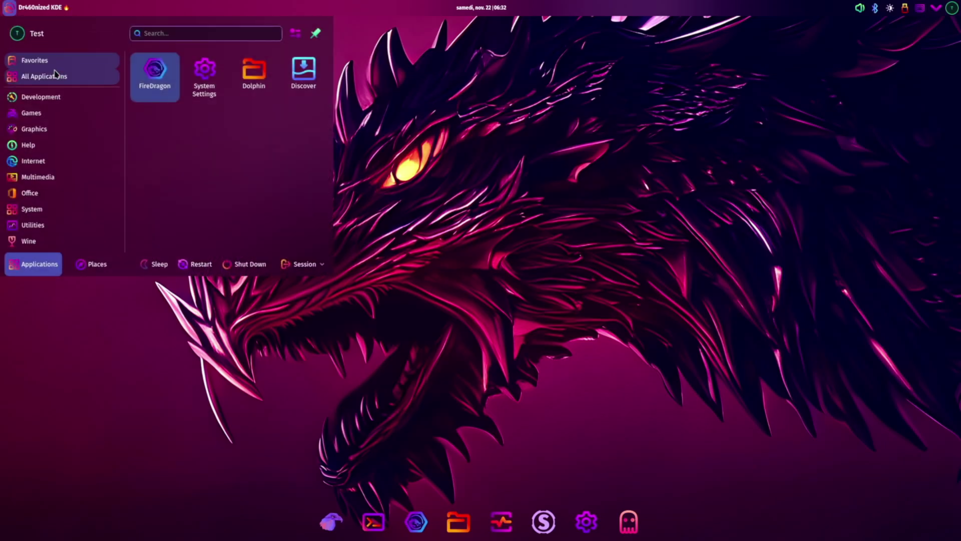
scroll(232, 159, "down", 10)
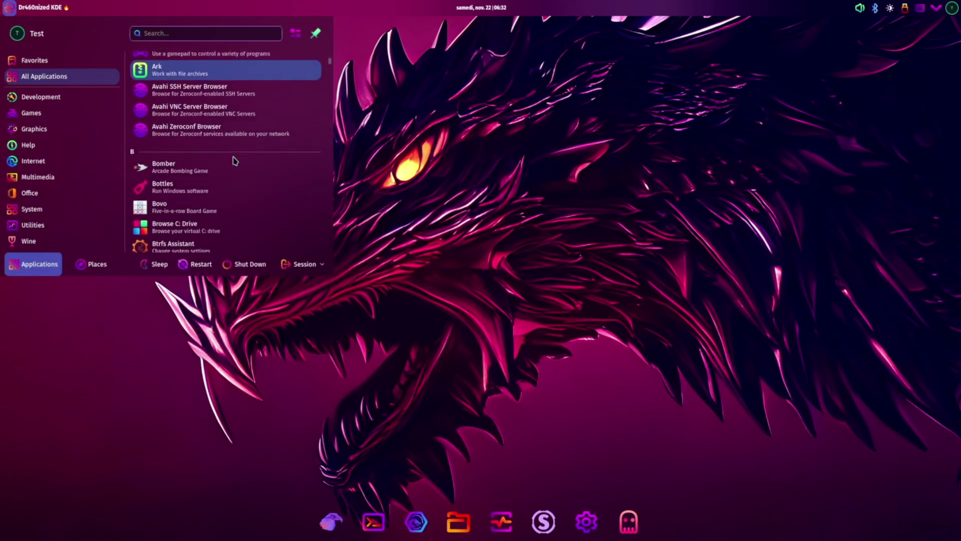
scroll(231, 157, "down", 15)
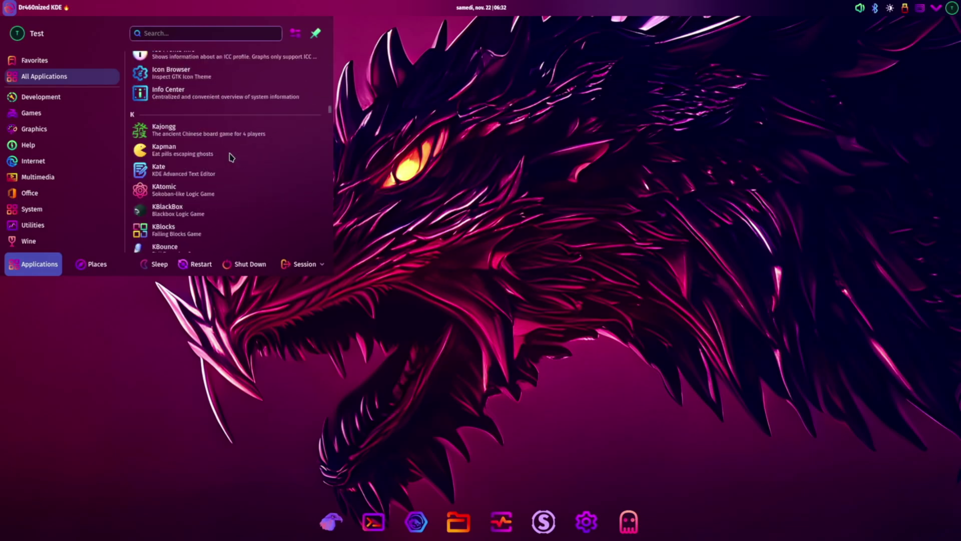
scroll(232, 157, "down", 15)
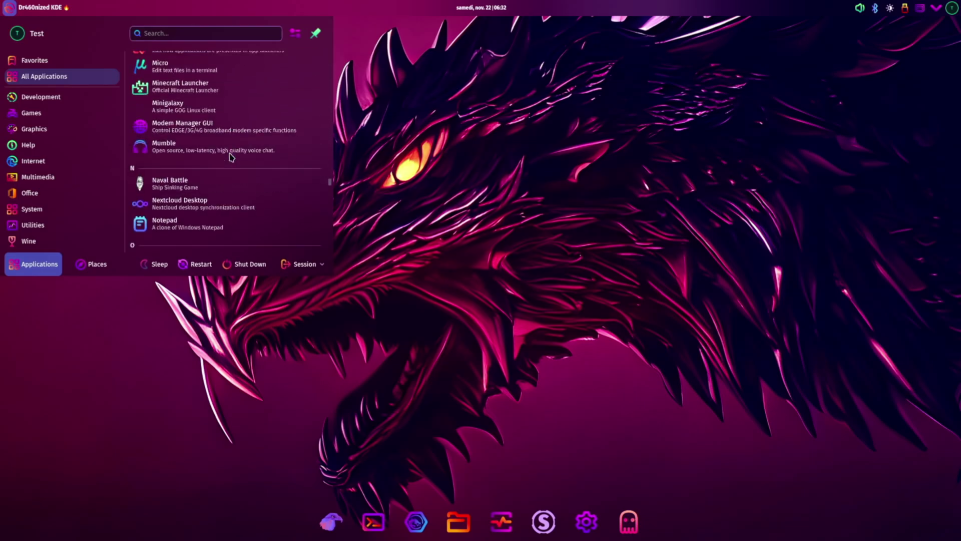
scroll(230, 157, "down", 15)
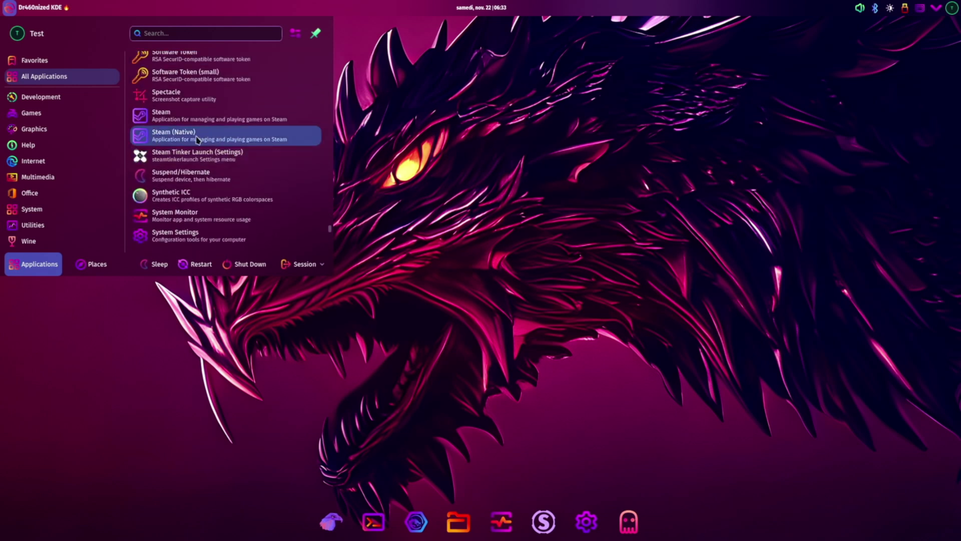
left_click(235, 140)
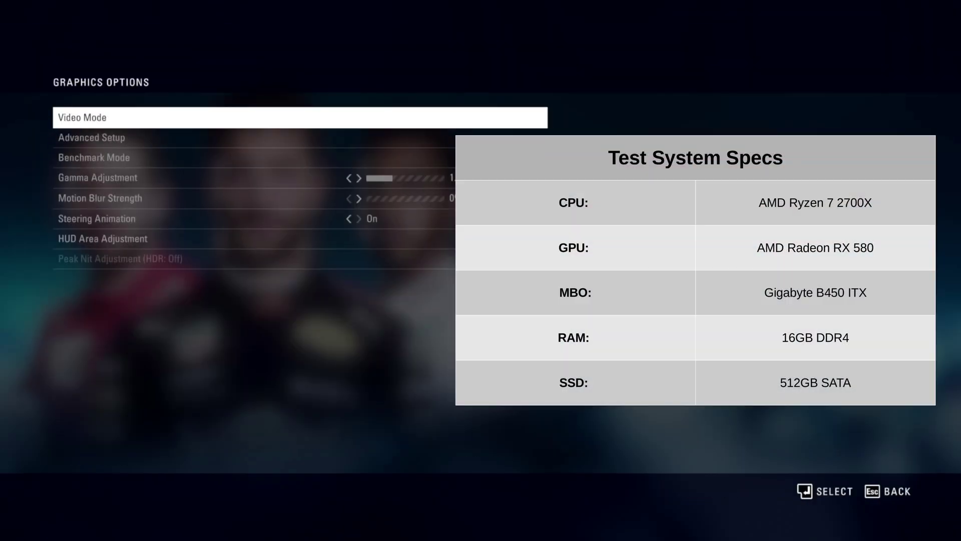
- Review Video Mode and Advanced Setup in Graphics Options, then enter Benchmark Mode
key("Return")
key("Escape")
key("Down")
key("Return")
key("Escape")
key("Down")
key("Return")
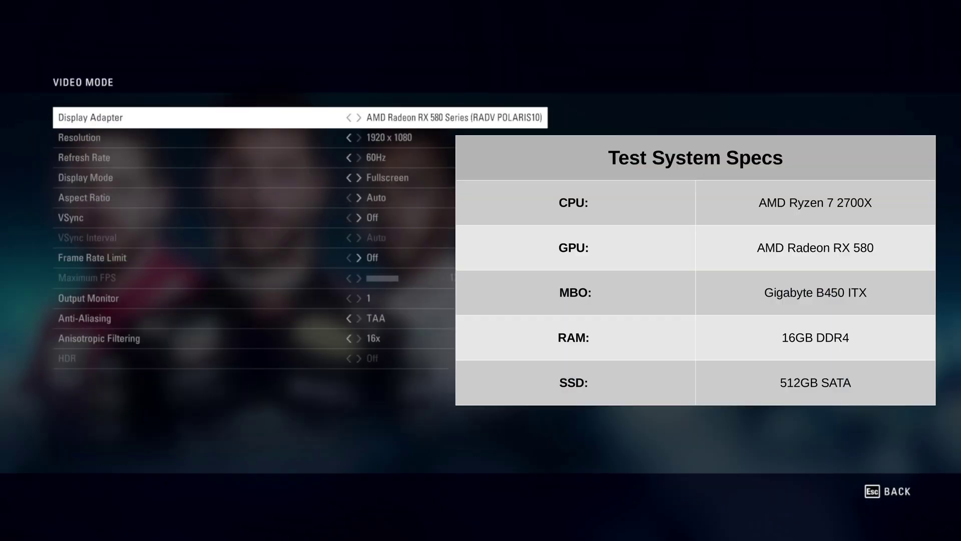
- Return to Benchmark Mode and cycle the track setting, which lands on Spain
key("Escape")
key("Down")
key("Down")
key("Return")
key("Right")
key("Right")
key("Right")
key("Right")
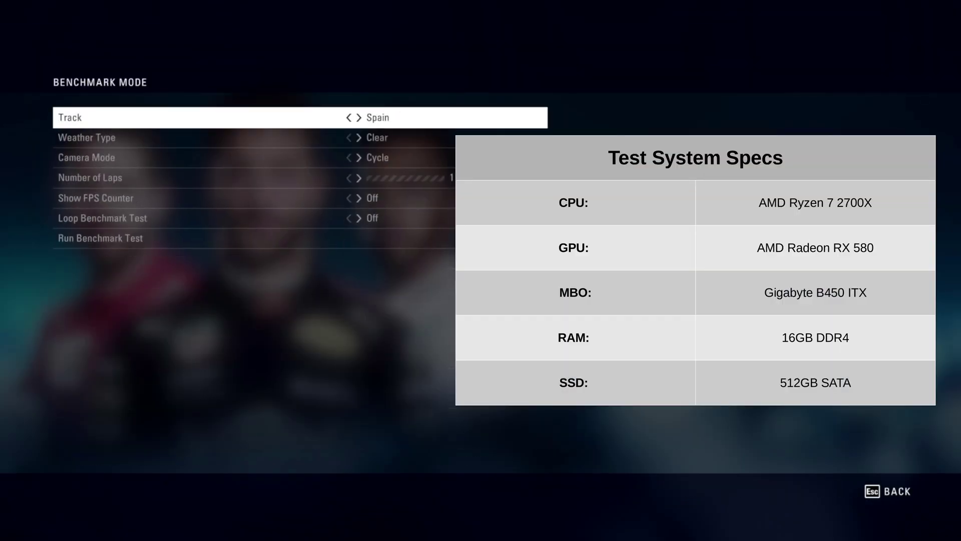